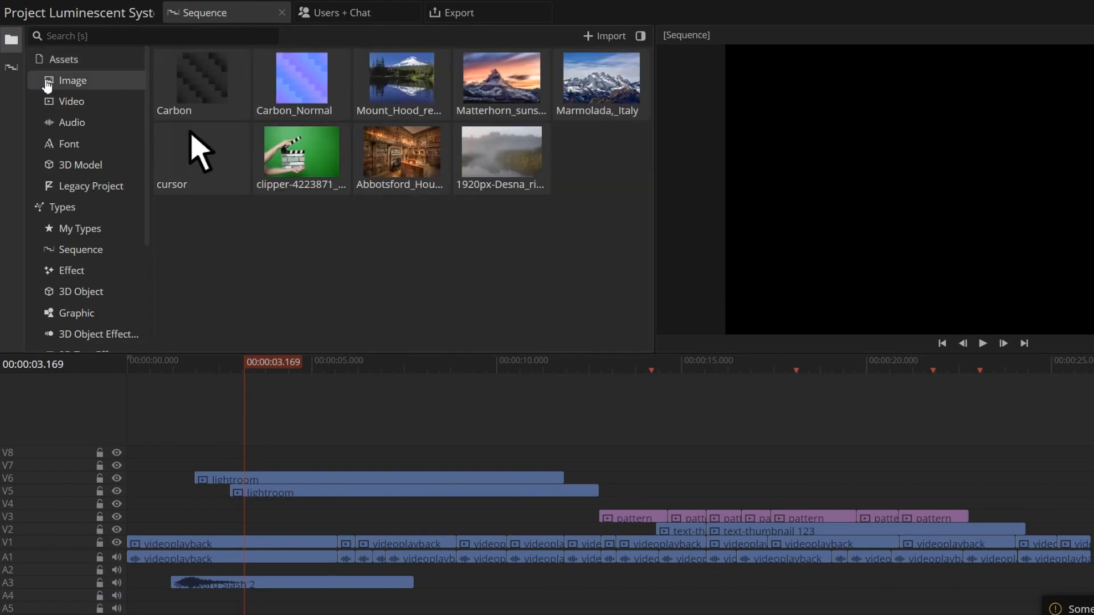
- Browse the Video, Audio, Font, 3D Model and Legacy Project asset categories
click(48, 101)
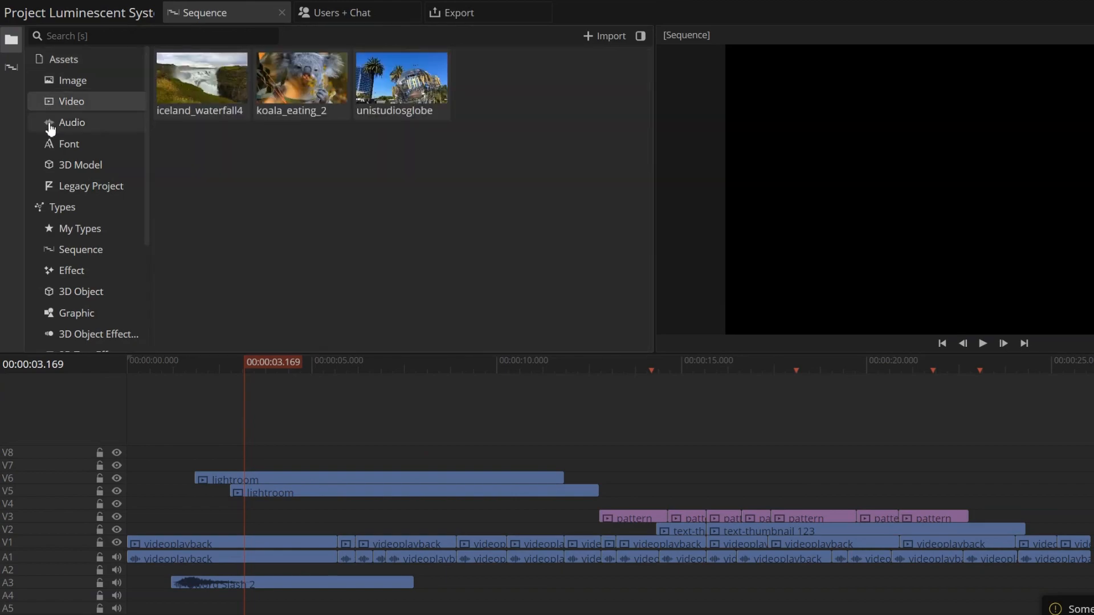
click(49, 124)
click(52, 145)
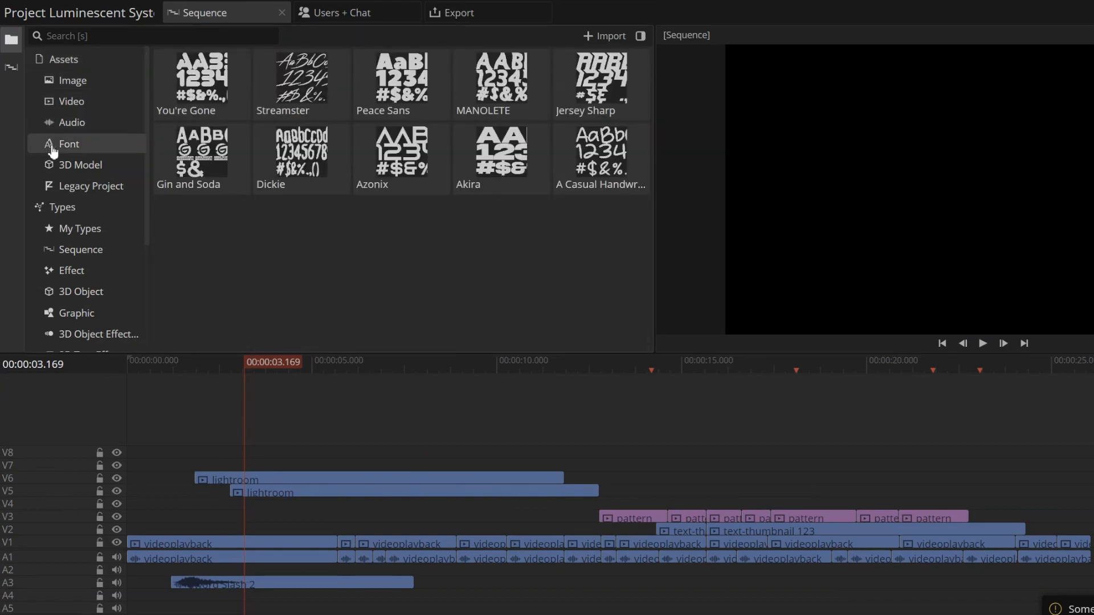
click(51, 166)
click(54, 188)
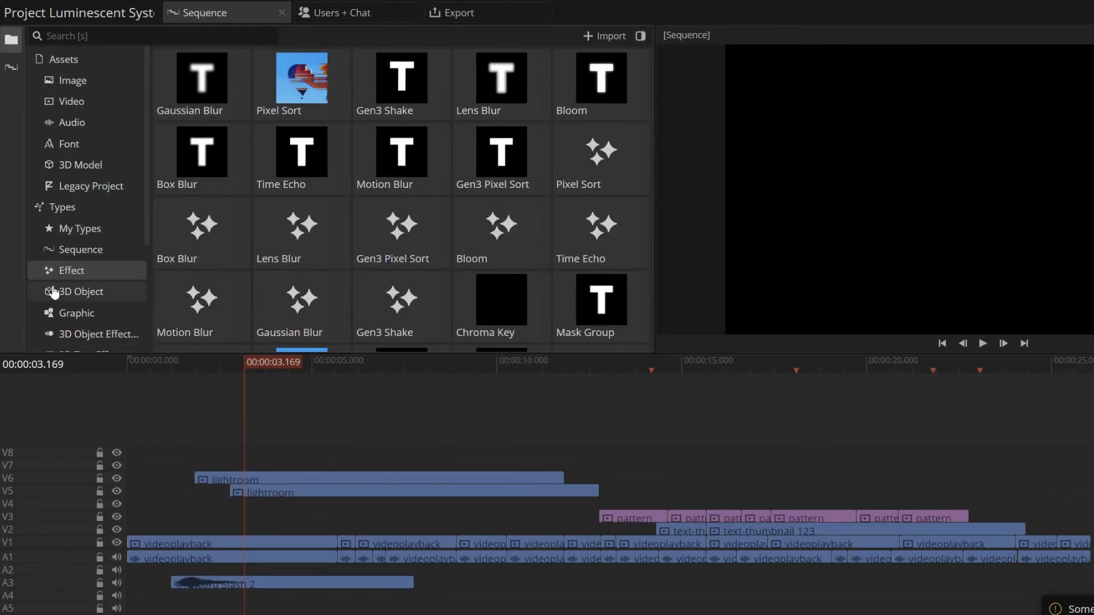
- Browse the 3D Object, Graphic, 3D Object Effector and 3D Text Effector type categories
click(54, 291)
scroll(54, 292, down, 6)
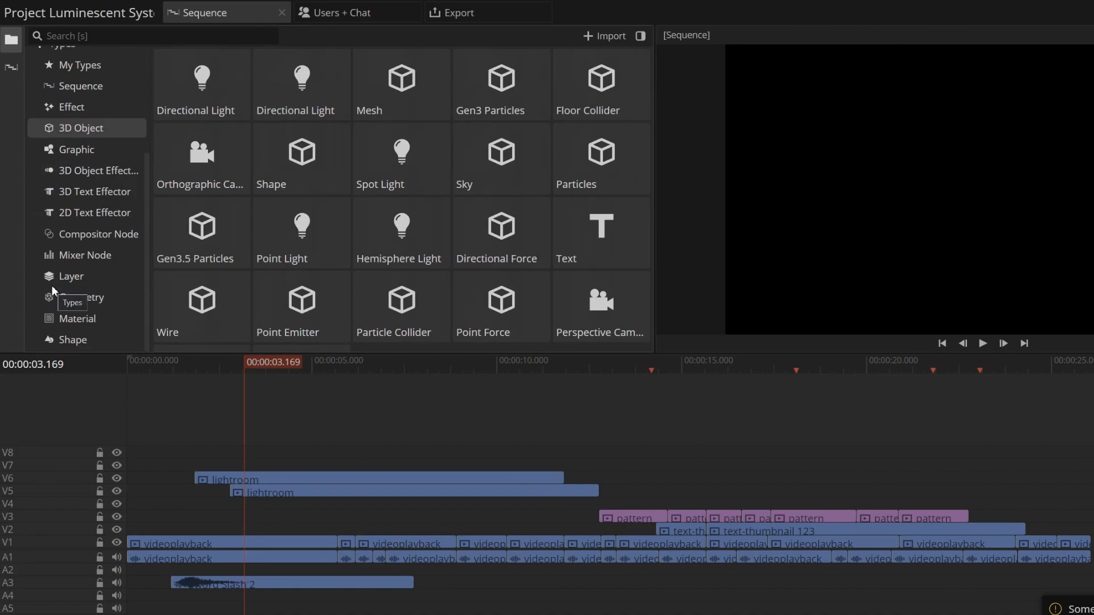
scroll(52, 291, up, 5)
scroll(126, 222, down, 5)
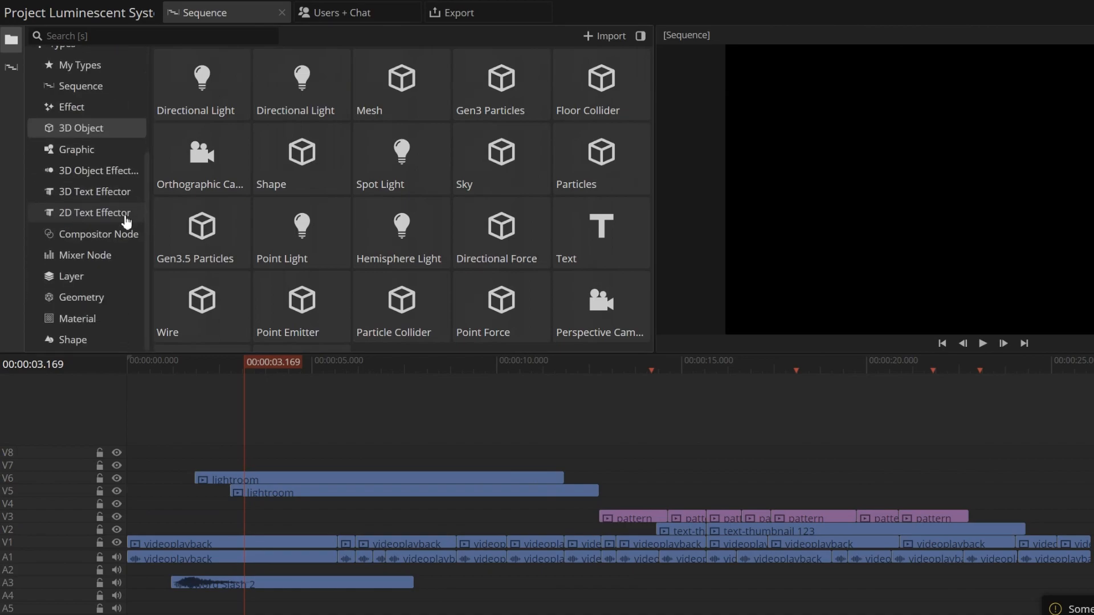
click(114, 149)
click(114, 171)
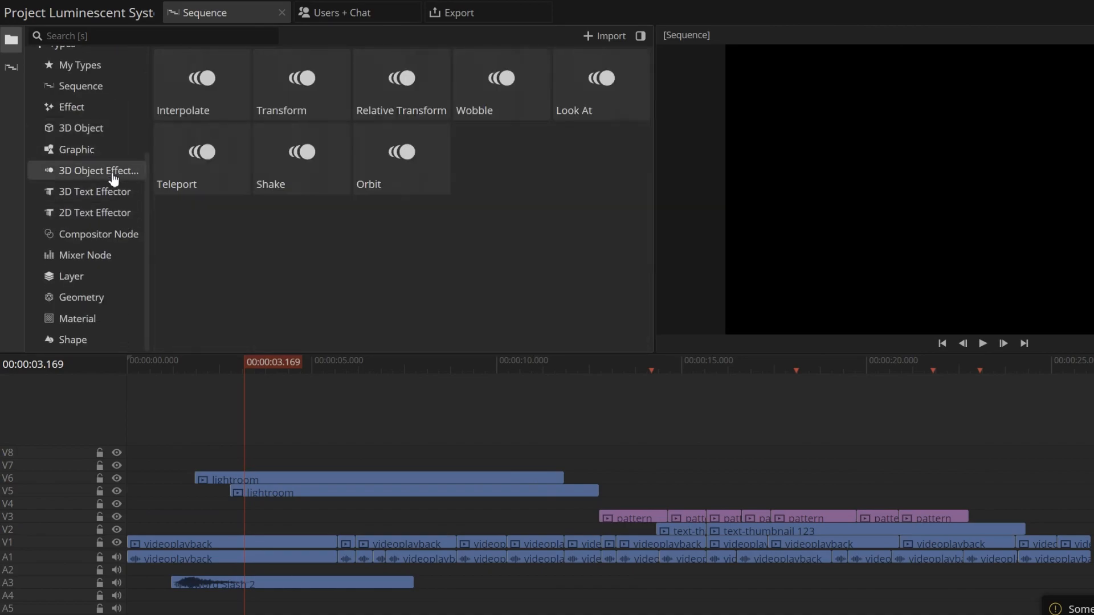
click(113, 193)
scroll(57, 210, up, 4)
- Examine the full list of types and its My Types, Sequence, Effect and 3D Object categories
click(56, 209)
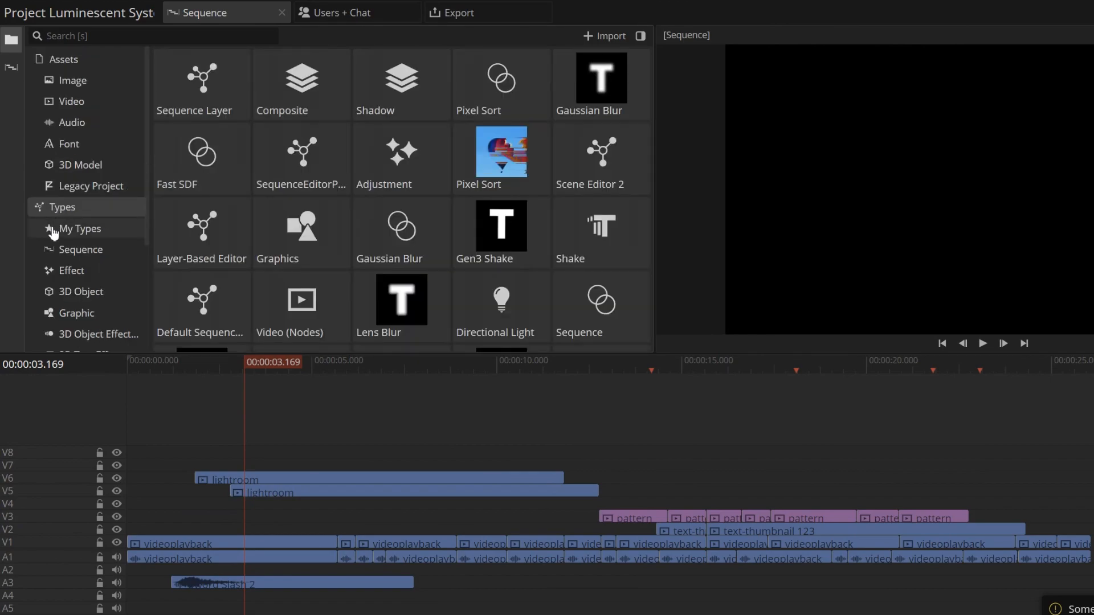
click(55, 228)
click(53, 250)
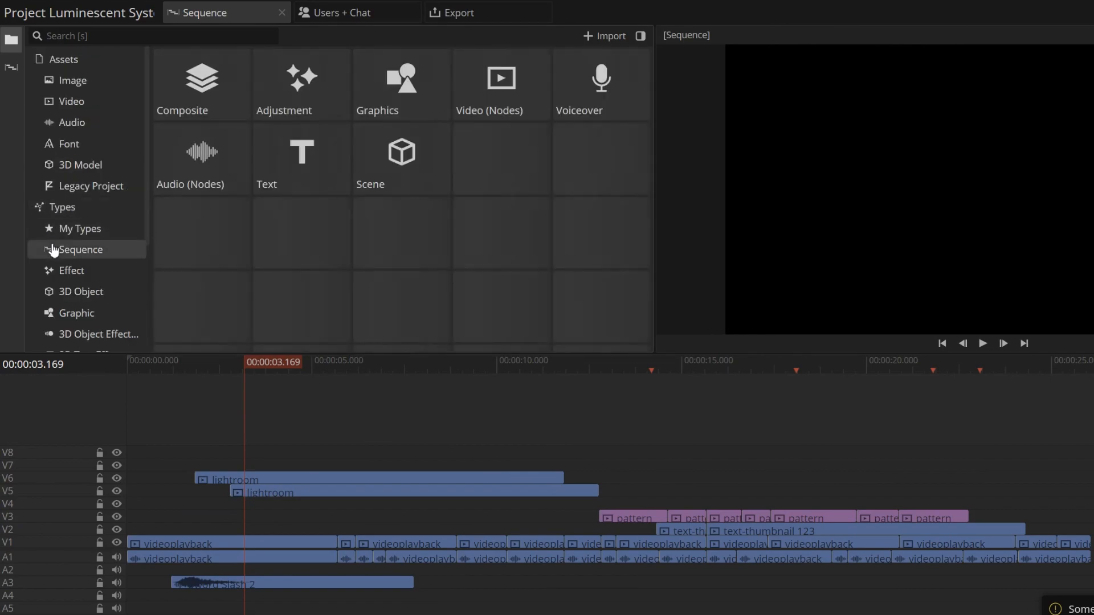
click(53, 273)
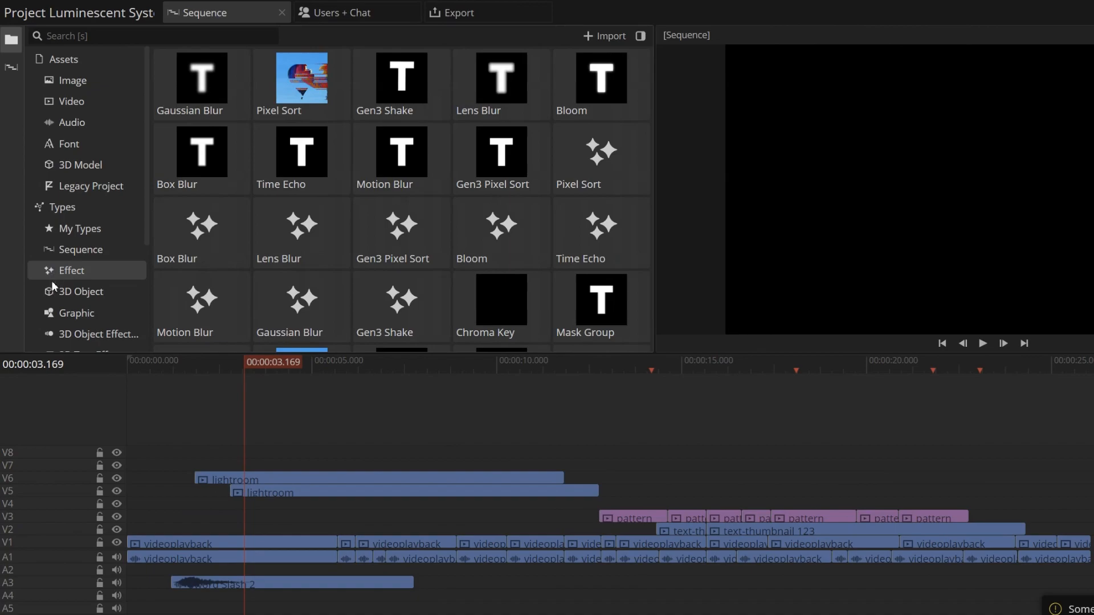
click(53, 289)
scroll(53, 288, down, 5)
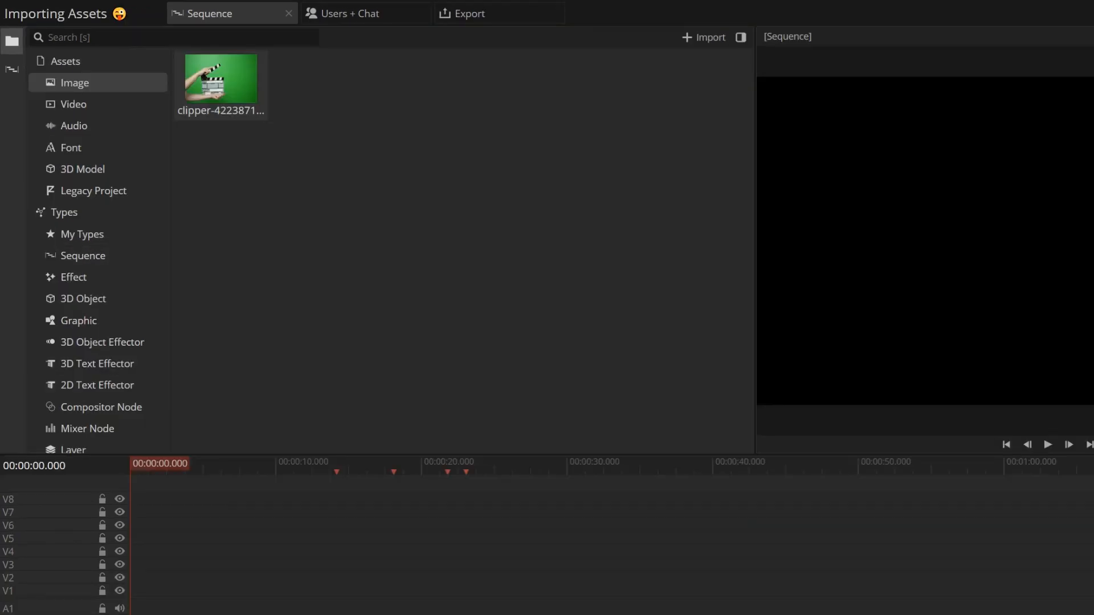
- Import the clipper, Desna, Abbotsford, angry-business-man, chicago, Graugans, LotusBud0048a, Marmolada and Matterhorn pictures as image assets
drag(1, 228, 325, 208)
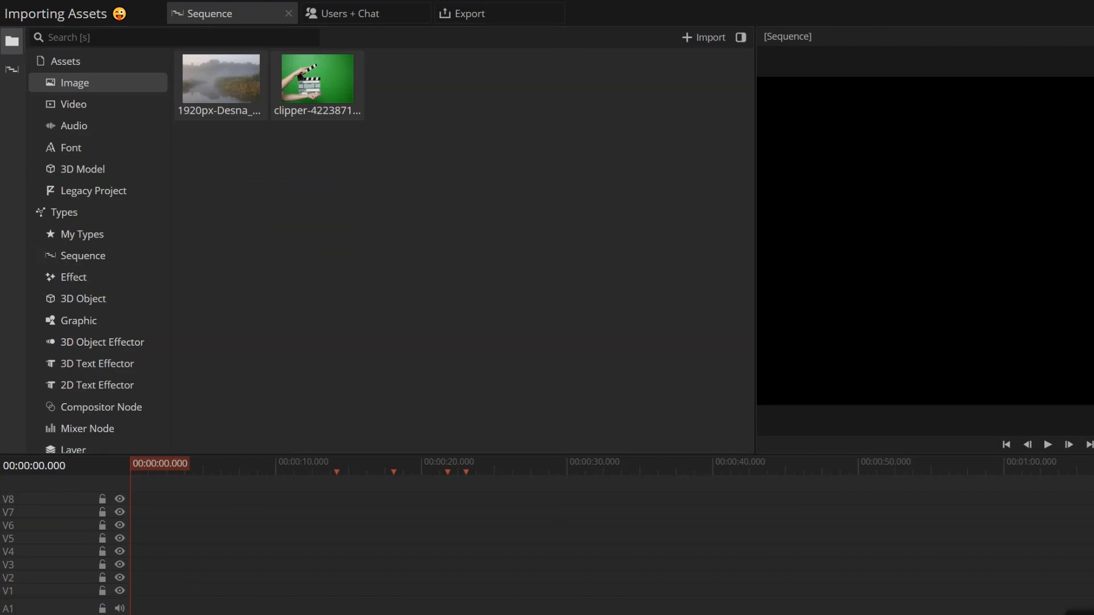
drag(90, 241, 268, 234)
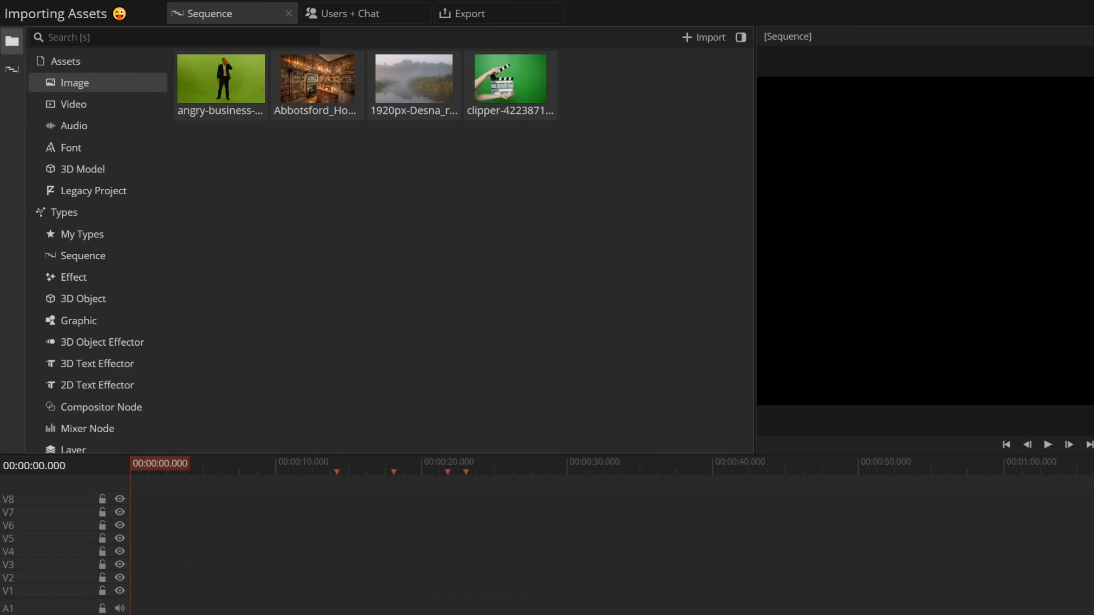
drag(2, 251, 269, 273)
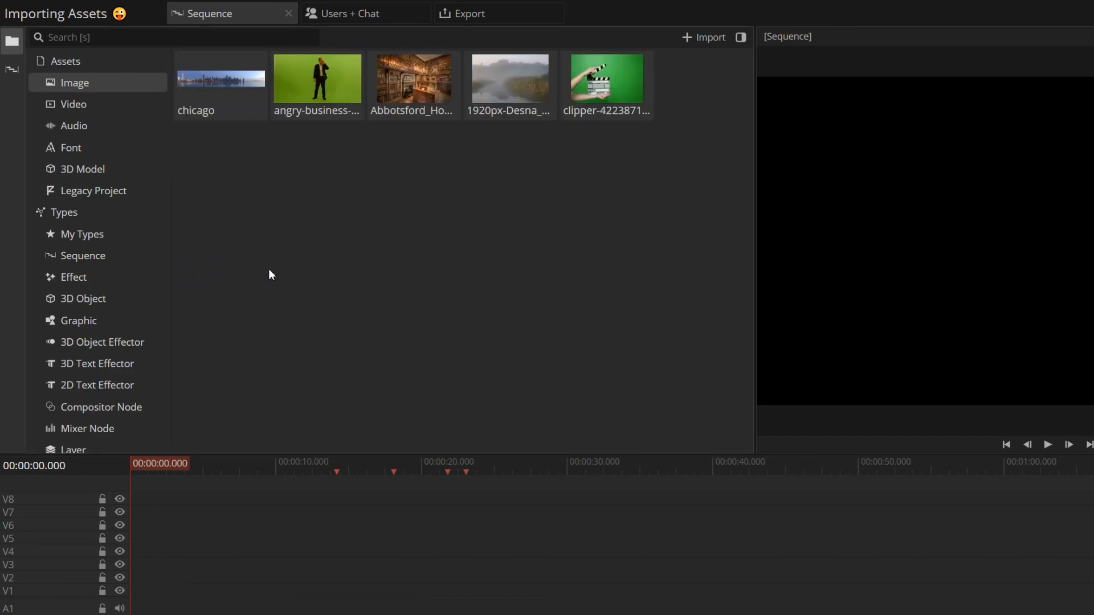
drag(1, 239, 303, 229)
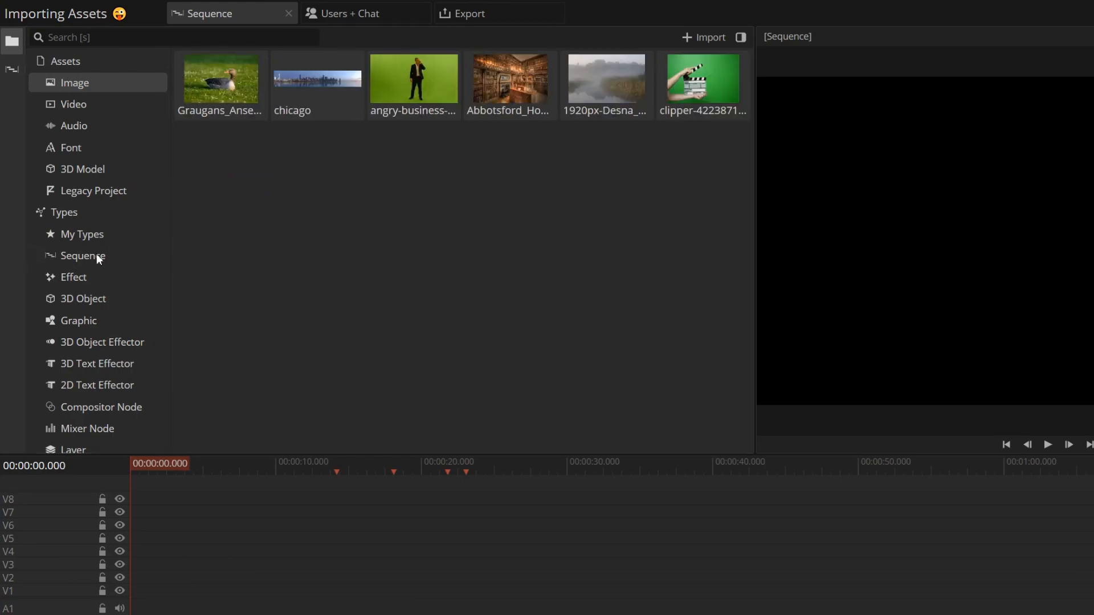
drag(16, 269, 288, 237)
drag(1, 251, 275, 268)
drag(1, 251, 286, 268)
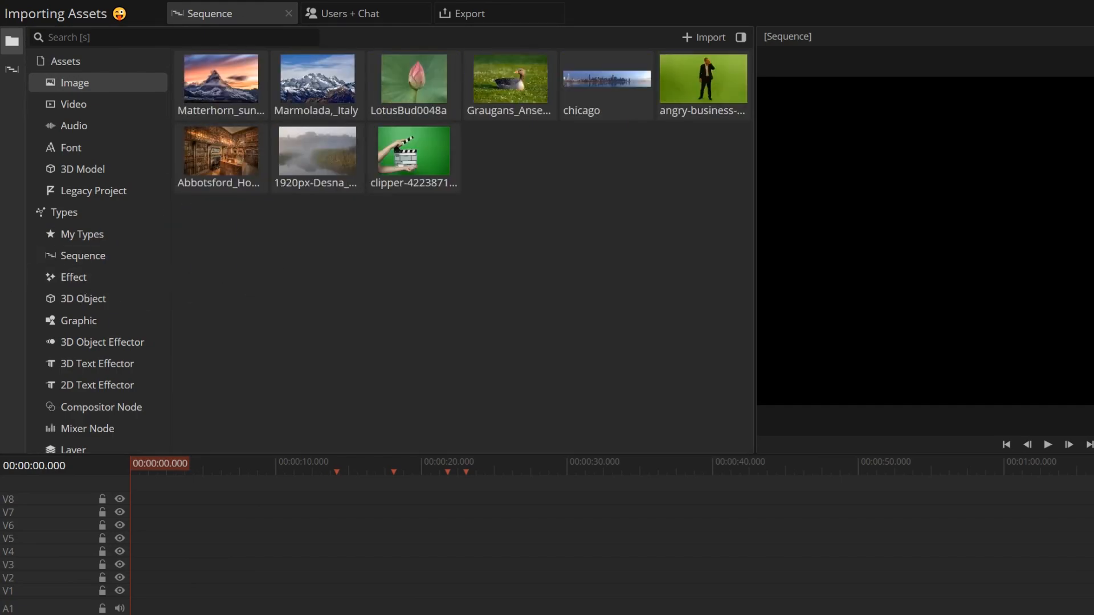
- Import the Mount_Hood, normal_mapping, road, USA_Antelope, Victoria_Harbour, uhq5zTcMPM3t, Schwarzenfels and Prokudin-Gorsk pictures as image assets
drag(1, 251, 257, 262)
drag(1, 250, 211, 287)
drag(121, 342, 235, 312)
drag(1, 285, 246, 289)
drag(1, 374, 320, 319)
drag(1, 336, 269, 337)
drag(1, 331, 320, 332)
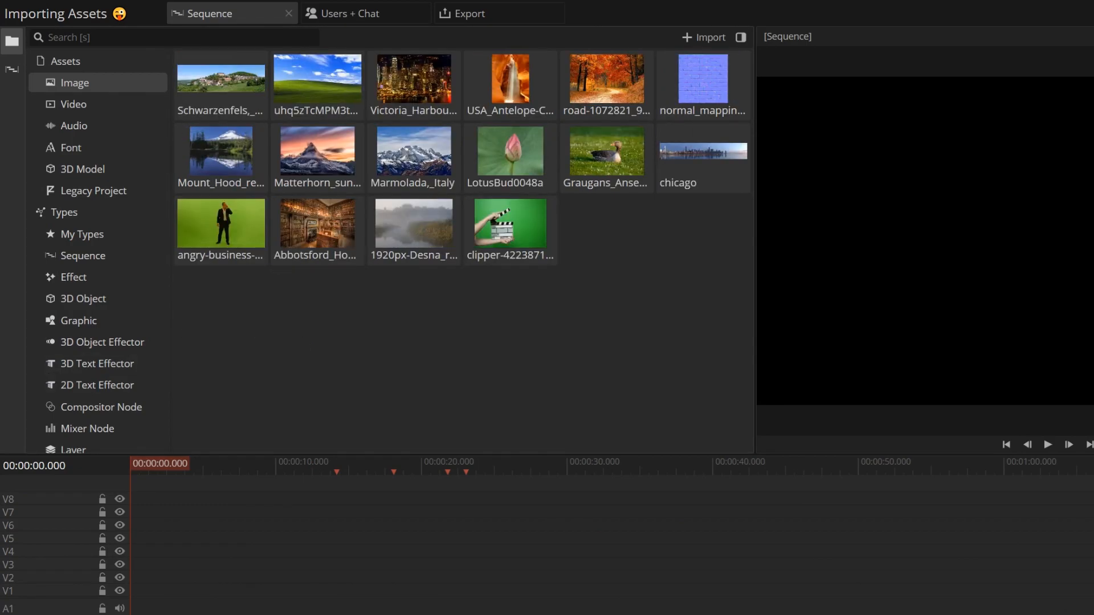
drag(1, 364, 336, 366)
- Place all imported images, from Prokudin-Gorsk to clipper, one after another at the start of track V1
click(242, 114)
shift+click(590, 234)
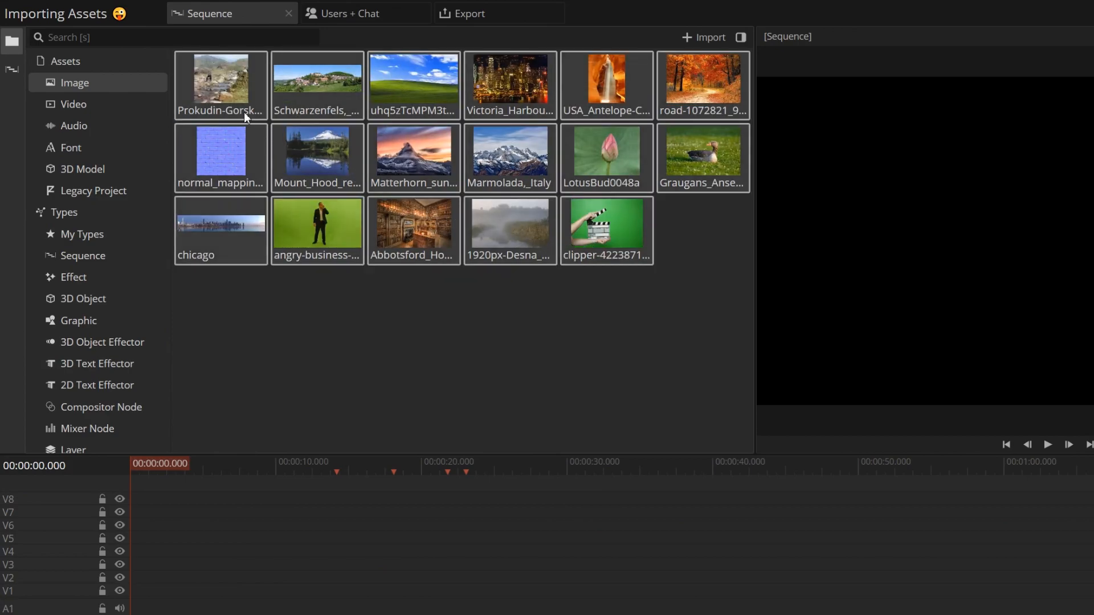
drag(233, 136, 137, 593)
- Show the asset details and examine those of several images, including normal_mapping_normal_map, Matterhorn_sunset and the green-screen businessman
click(742, 37)
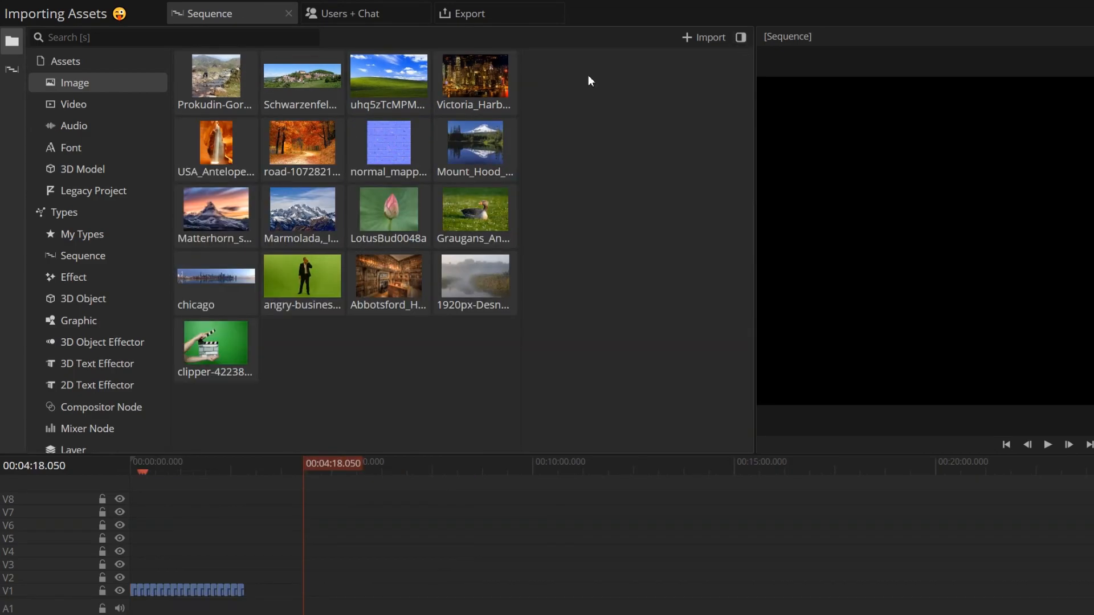
click(495, 105)
click(392, 157)
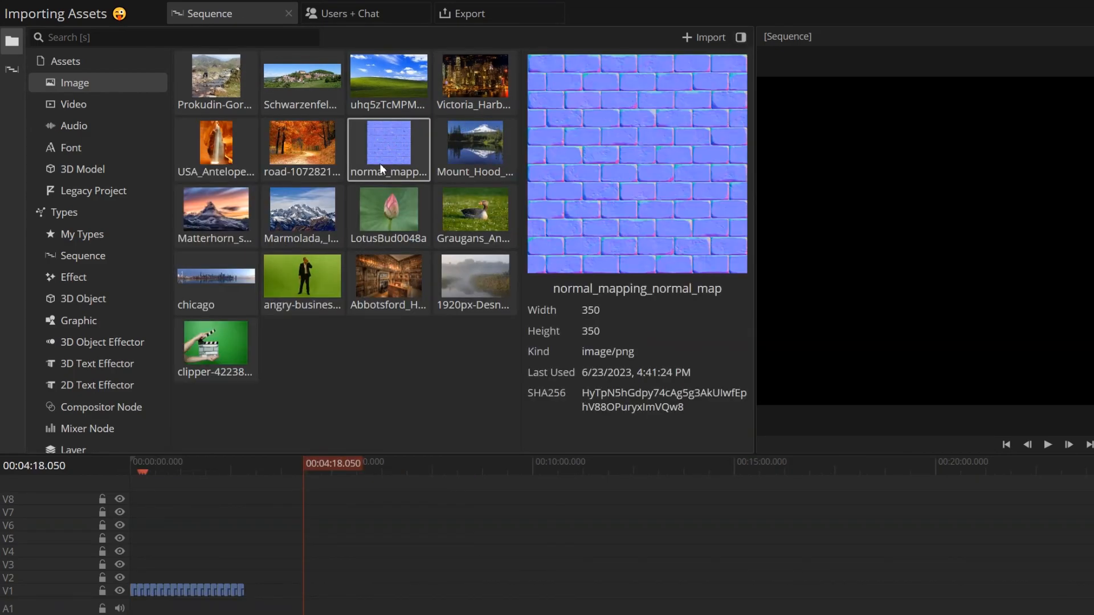
click(299, 203)
click(235, 219)
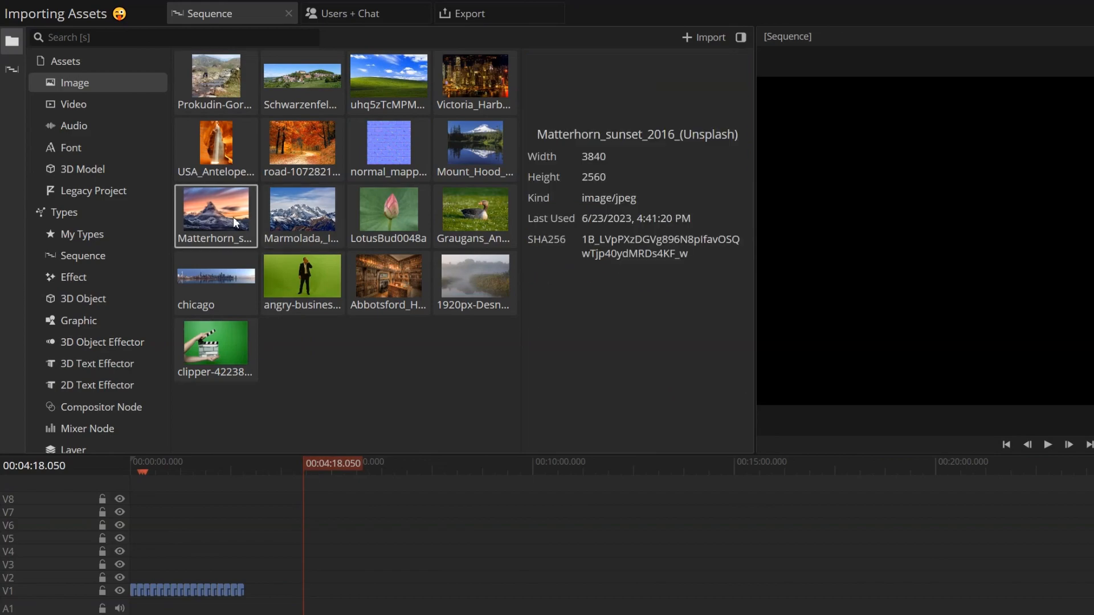
click(305, 287)
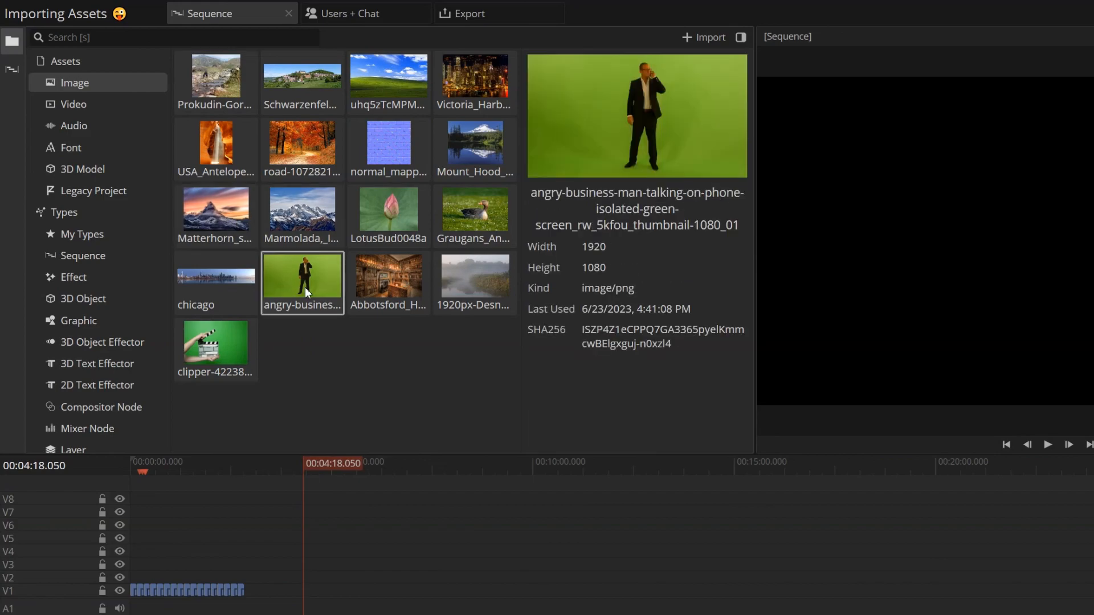
- Examine the details of the iceland_waterfall4 and koala_eating_2 videos and play the koala preview
click(85, 106)
click(183, 89)
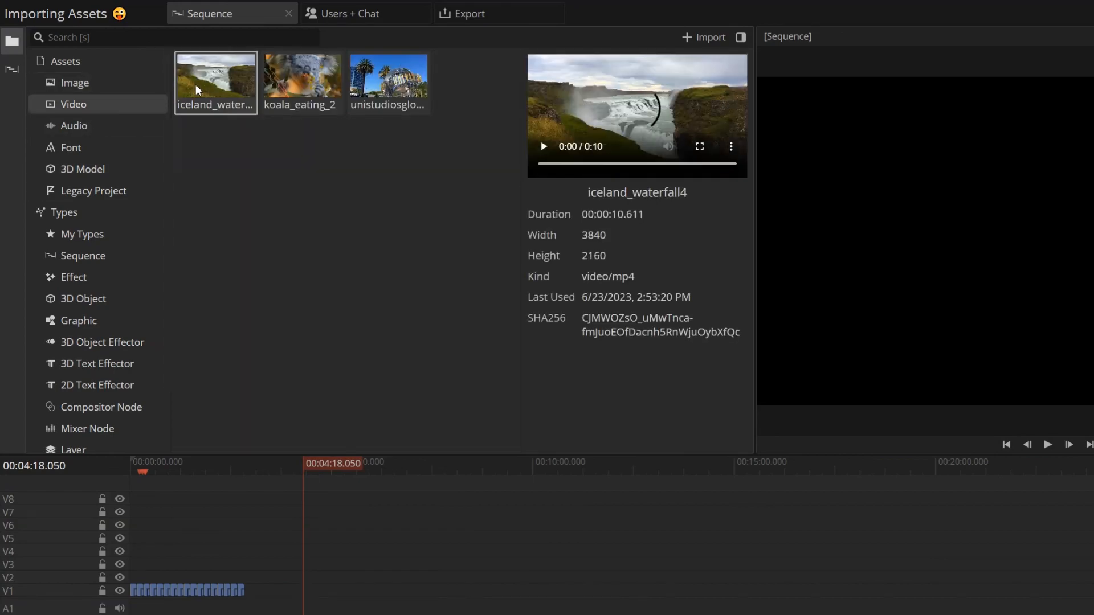
click(290, 91)
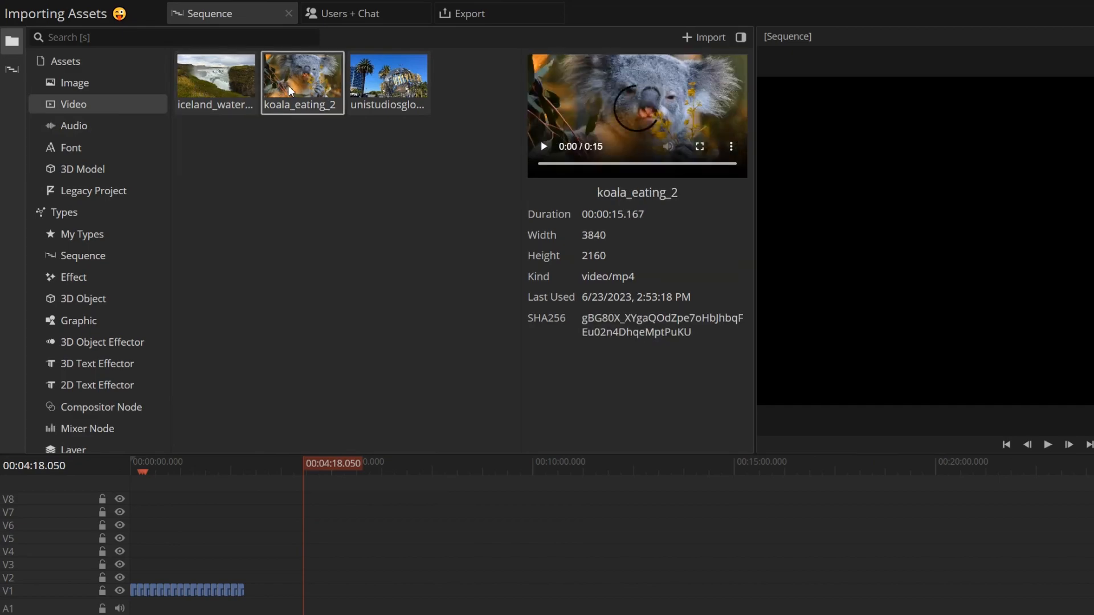
click(543, 146)
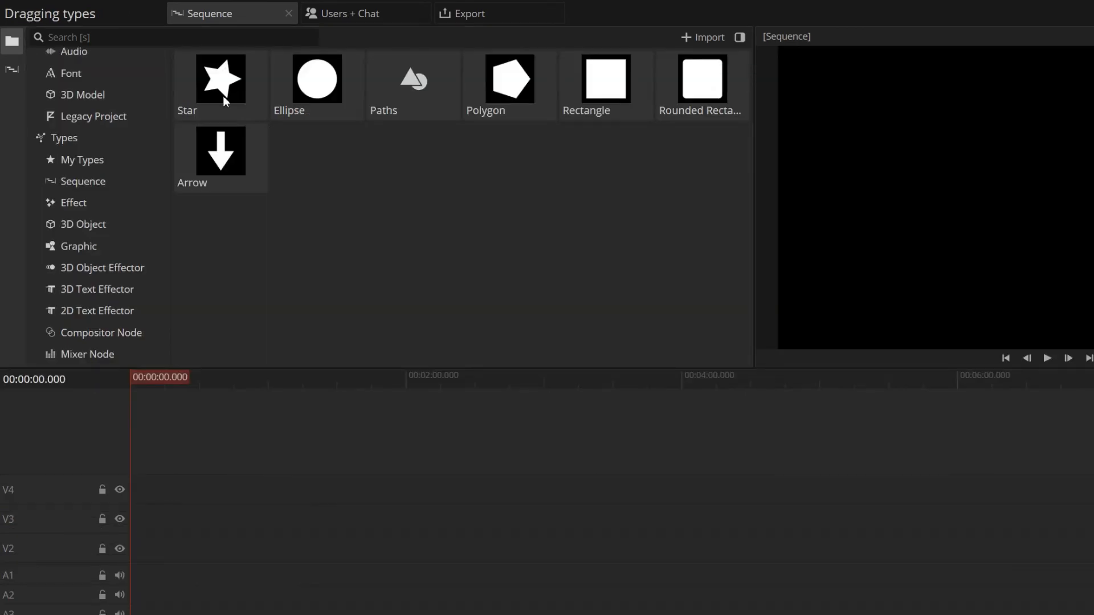
- Place Star, Ellipse, Polygon and Arrow shapes one after another from the start of track V2, previewing them in the sequence
drag(224, 96, 115, 548)
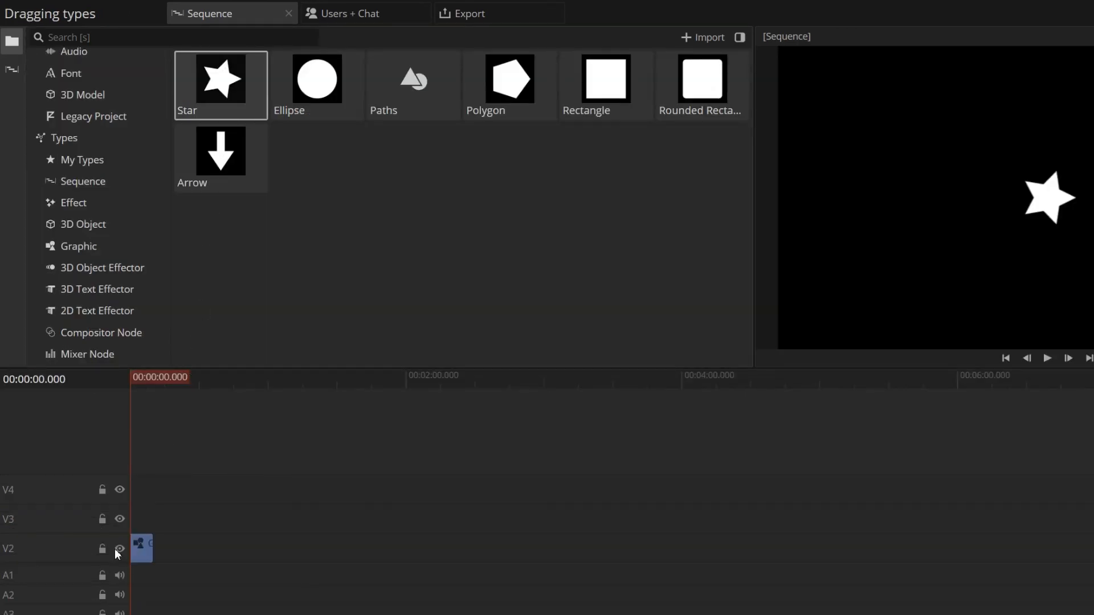
drag(317, 82, 166, 547)
click(170, 385)
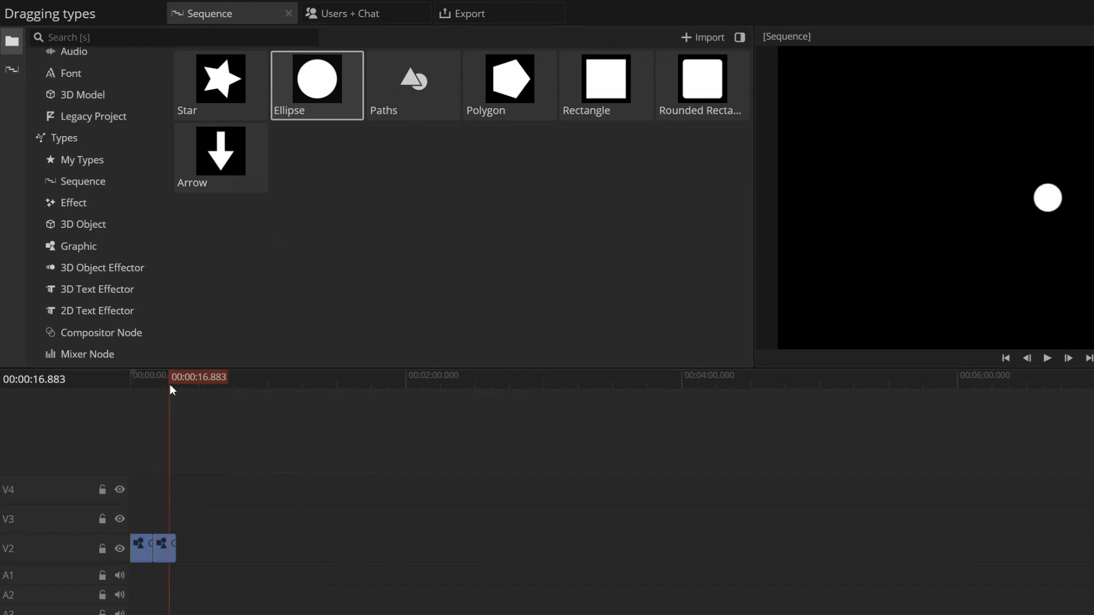
drag(488, 111, 190, 546)
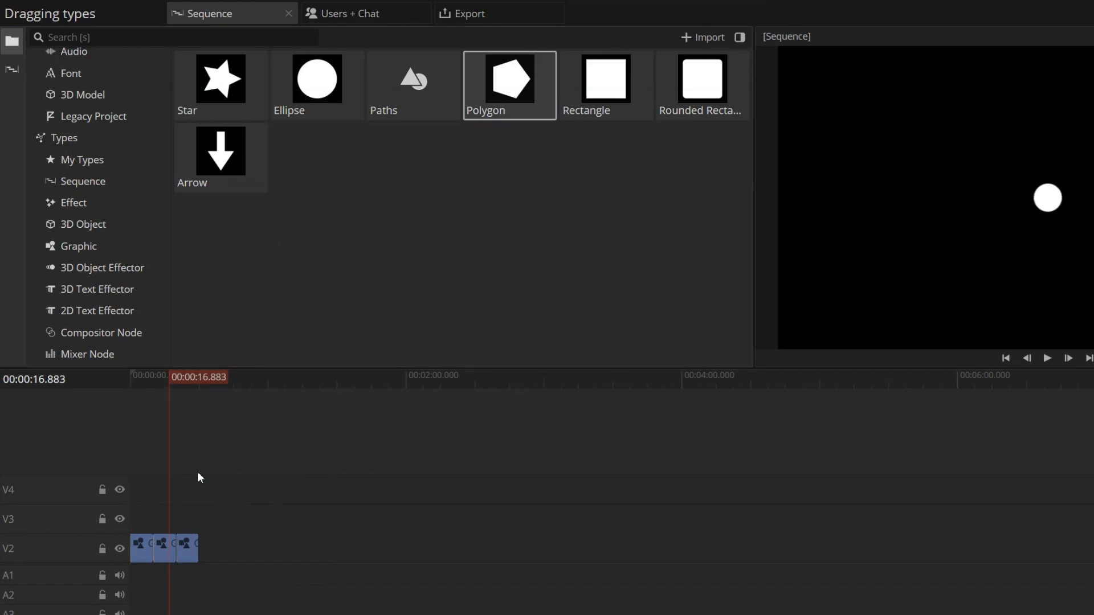
click(184, 381)
drag(220, 160, 202, 538)
click(214, 378)
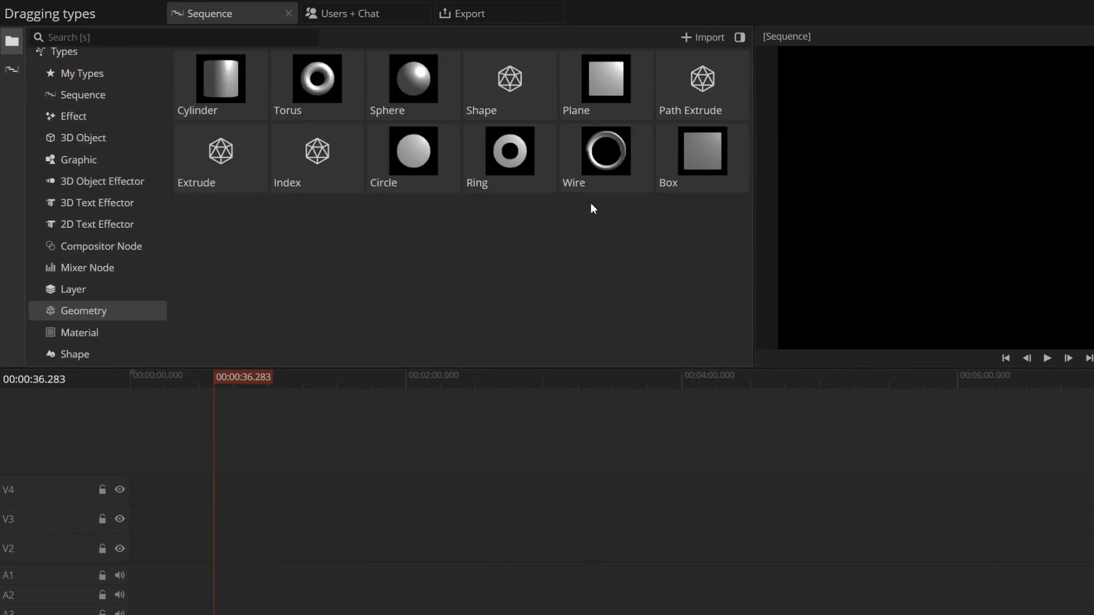
- Place a Wire geometry at the start of track V2 and transform its mesh to about -117.75 Y rotation and 1.24 scale
drag(591, 185, 294, 547)
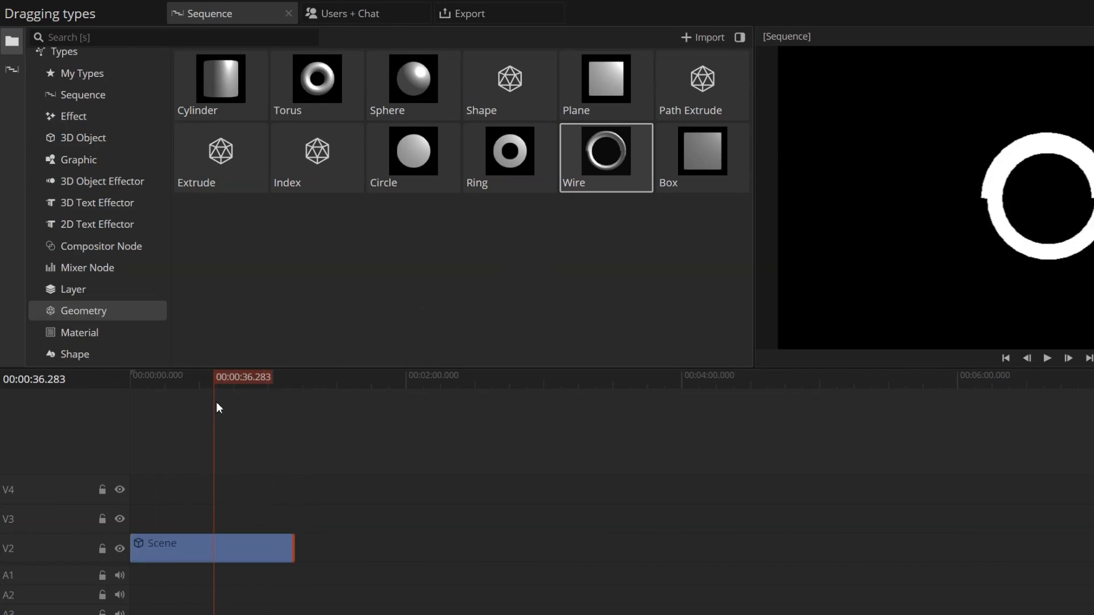
click(173, 552)
click(12, 126)
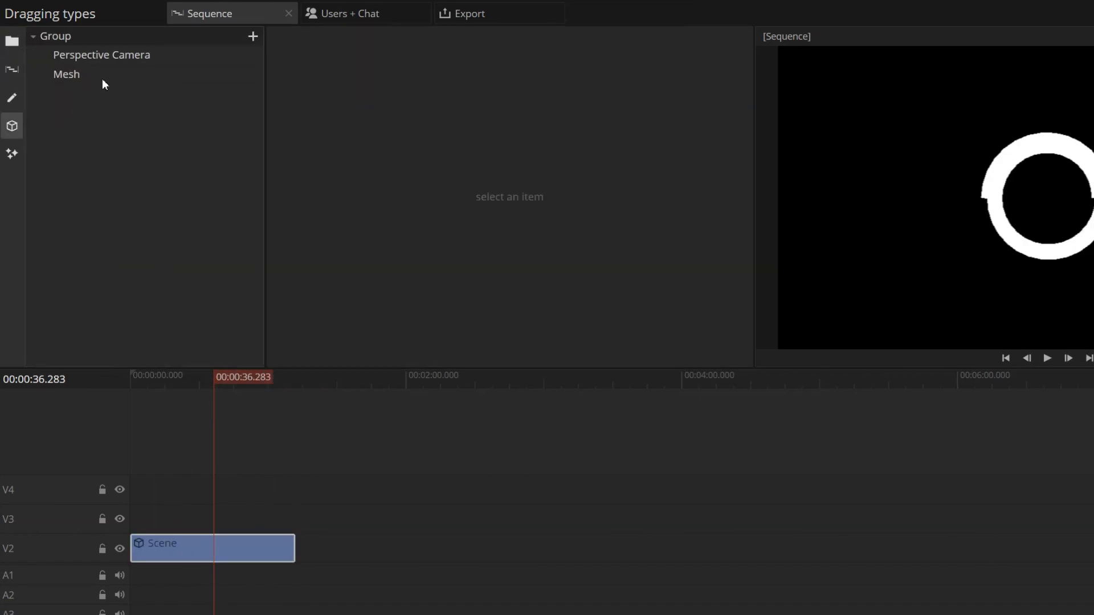
click(104, 70)
click(280, 97)
drag(444, 93, 484, 131)
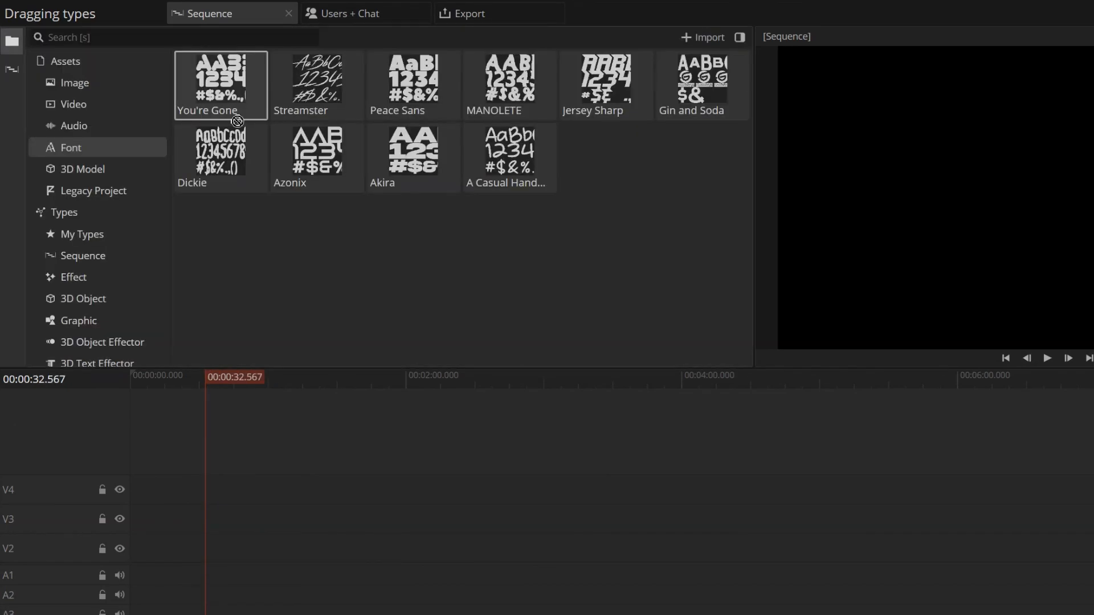
- Place the fonts You're Gone, Streamster and Akira as consecutive text clips on track V2
drag(237, 121, 255, 549)
drag(315, 117, 353, 548)
click(299, 381)
drag(420, 146, 463, 546)
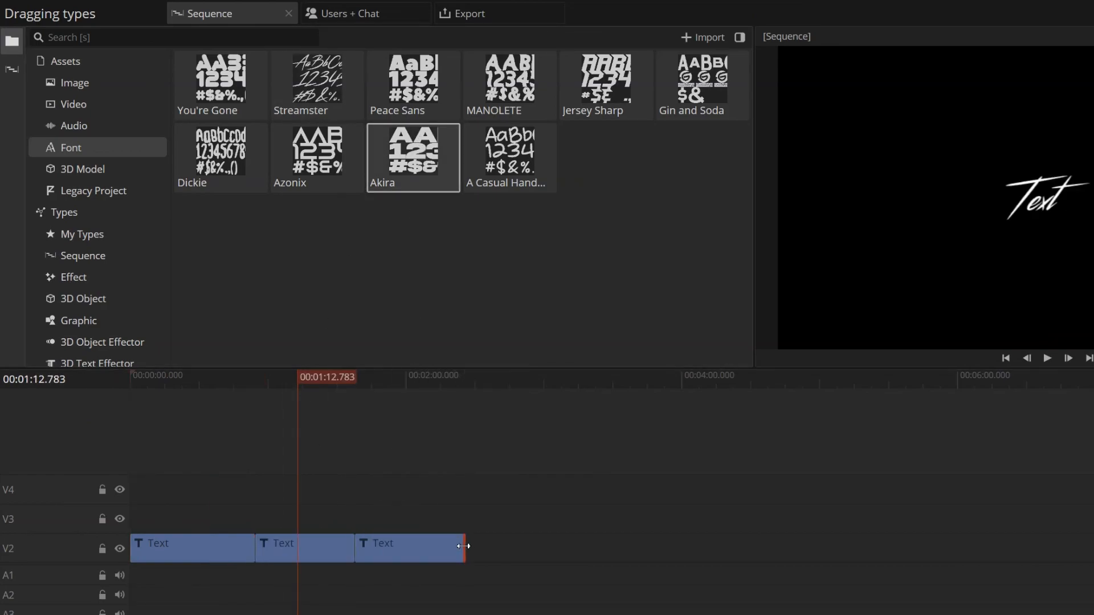
- Preview the Akira text clip in the sequence and open its text settings
click(392, 379)
click(389, 542)
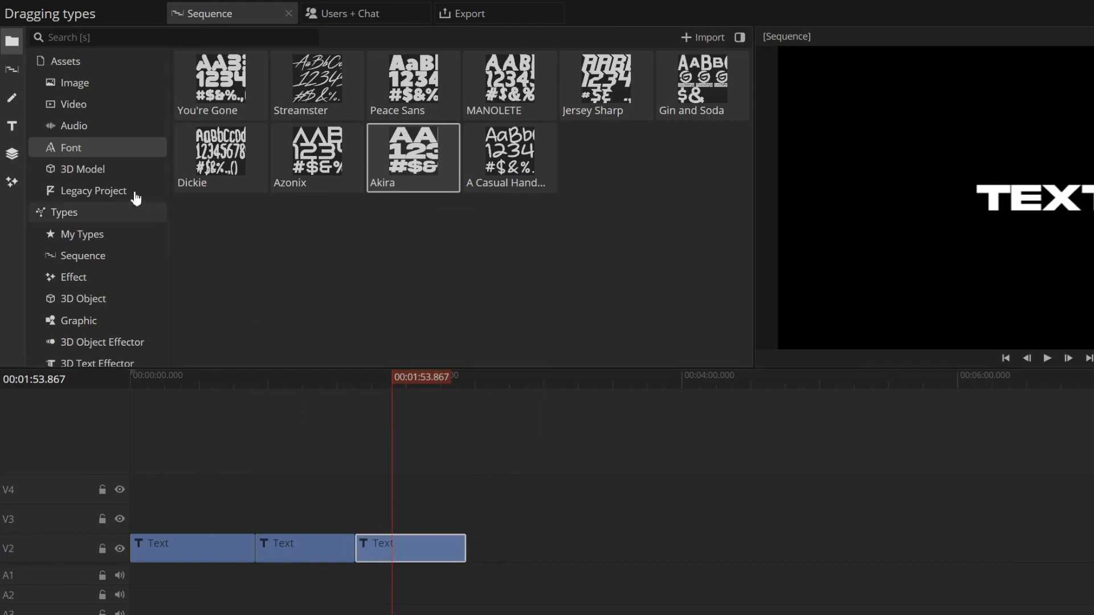
click(12, 122)
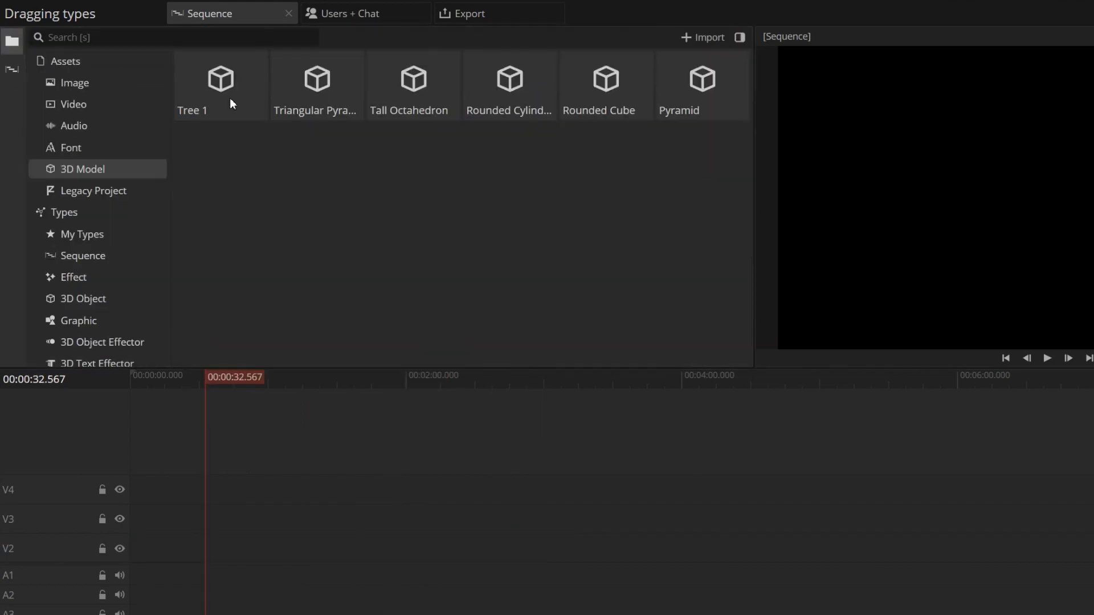
- Place the tree 3D model at the start of track V2 and select the first mesh in its scene
drag(230, 98, 288, 542)
click(229, 549)
click(12, 126)
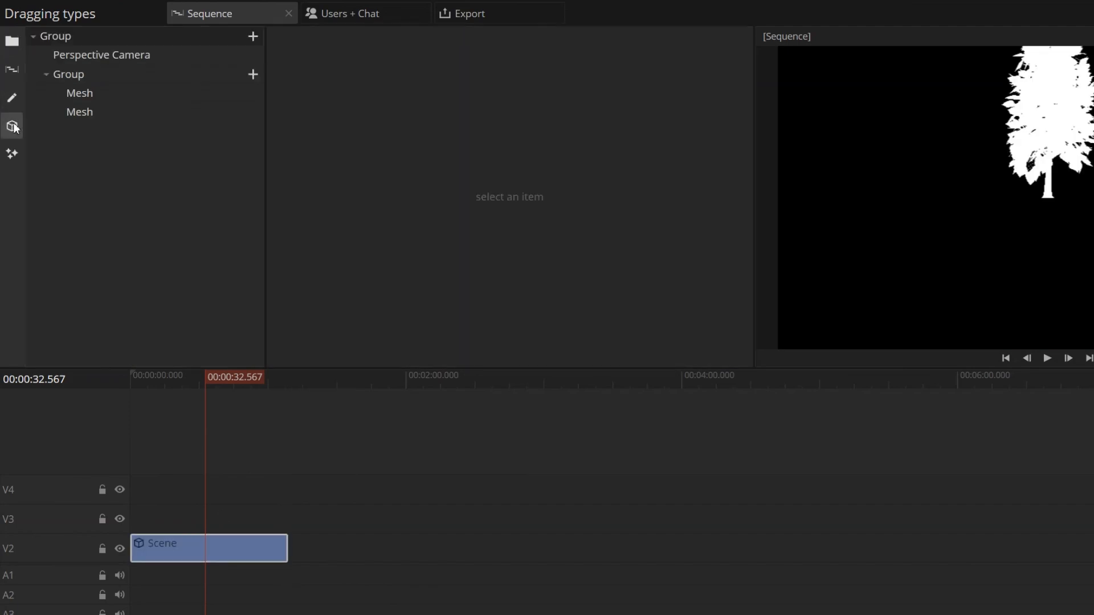
click(128, 94)
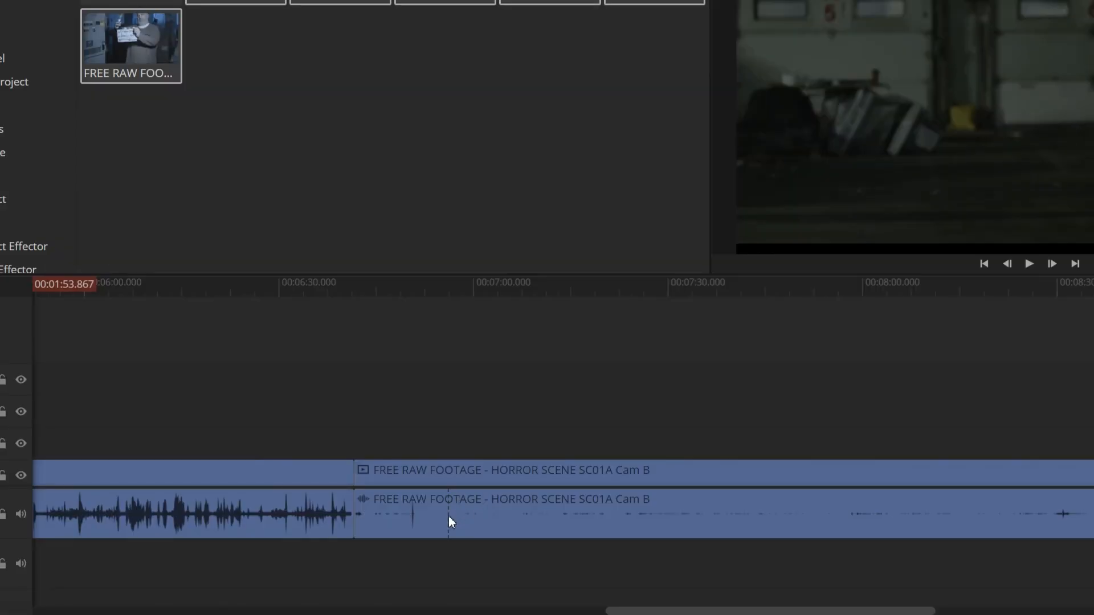
- Split the audio of the HORROR SCENE SC01A Cam B clip at about 06:56, 07:34, 08:00, 08:24 and 08:37
click(449, 515)
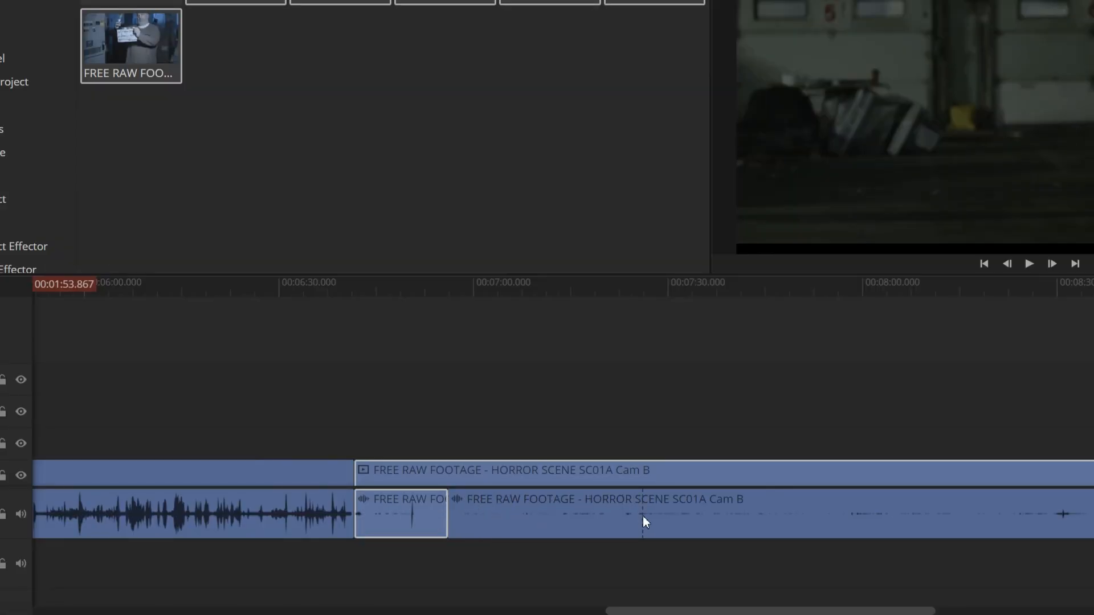
click(692, 518)
click(864, 522)
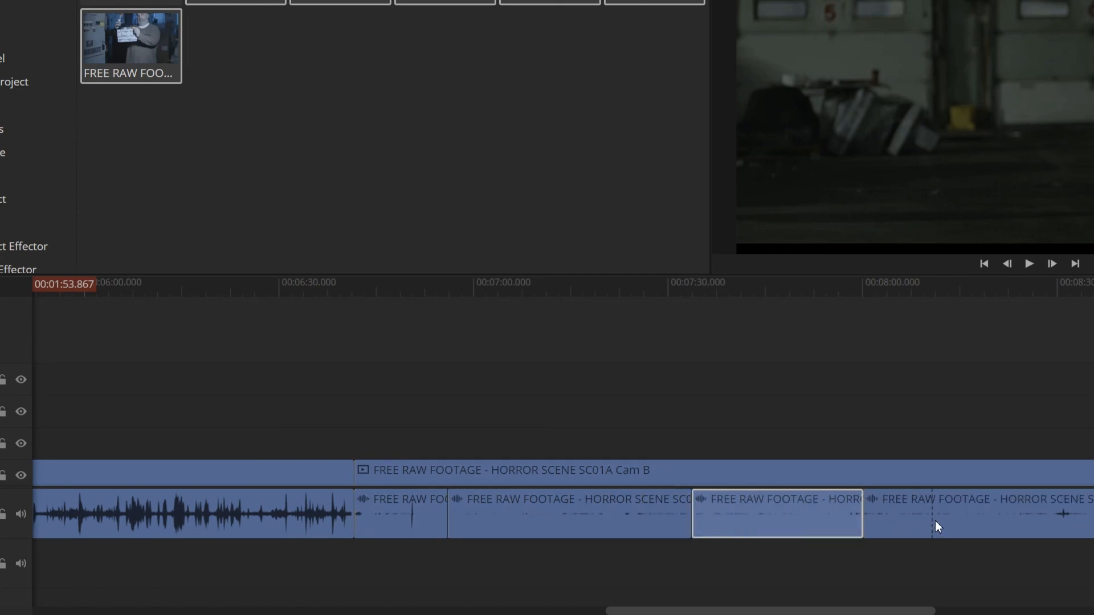
scroll(932, 522, right, 5)
click(658, 509)
click(747, 518)
scroll(686, 525, right, 5)
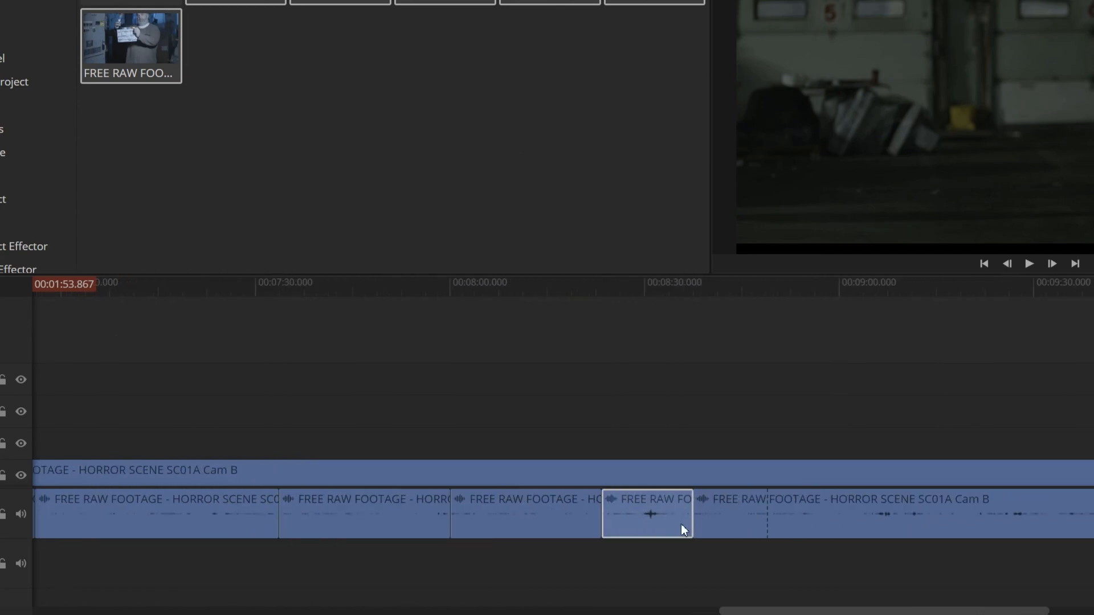
- Split the Cam B audio at about 09:03, 09:14 and 09:21, and the footage before Cam B at about 06:02 and 06:26
click(548, 518)
click(614, 517)
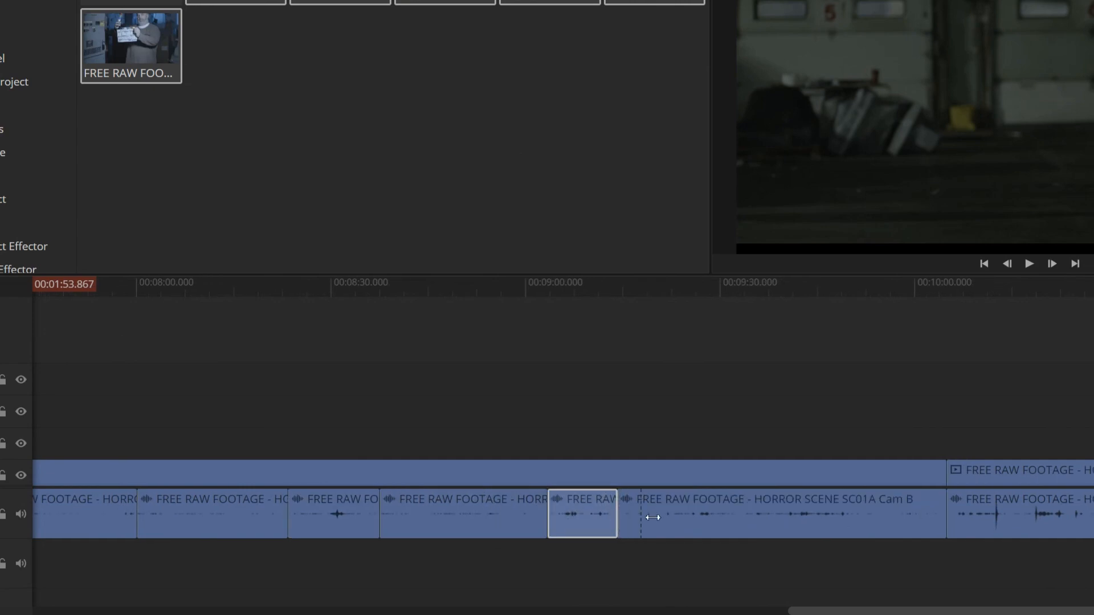
click(662, 517)
scroll(385, 505, left, 8)
scroll(385, 505, left, 4)
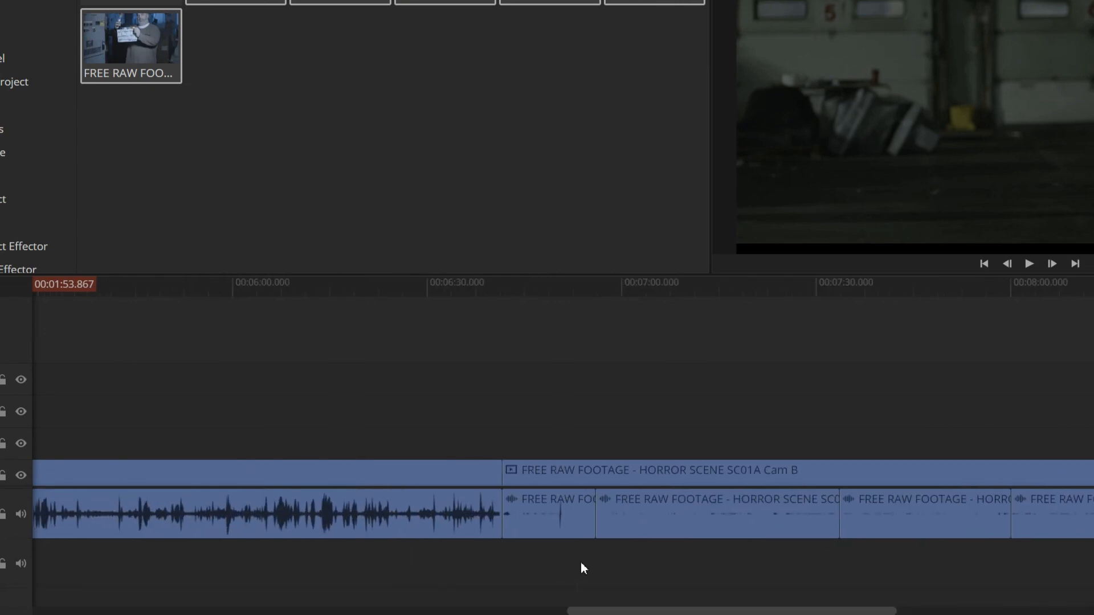
click(247, 513)
click(404, 513)
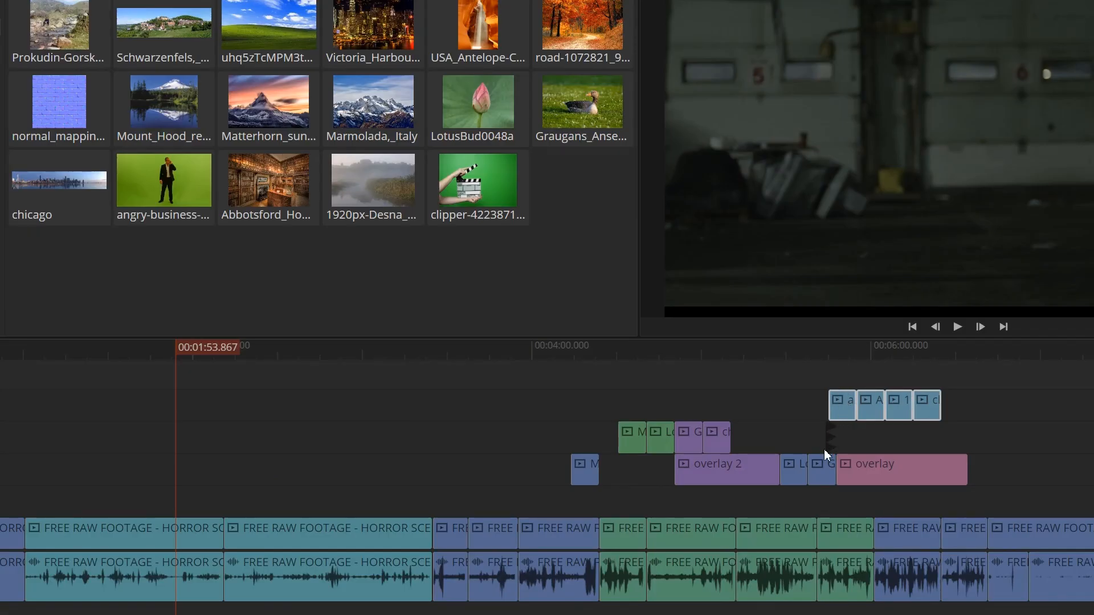
- Move the Graugans and overlay clips together along the lowest overlay track so they start at about 06:05
click(819, 469)
click(739, 471)
click(824, 469)
drag(823, 467, 861, 469)
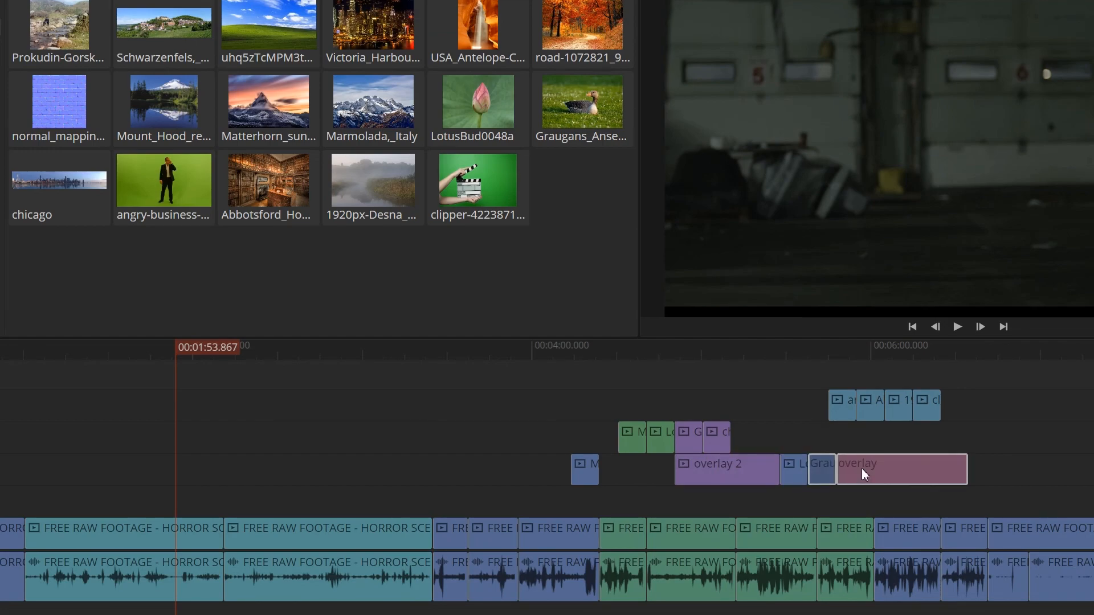
drag(862, 468, 899, 468)
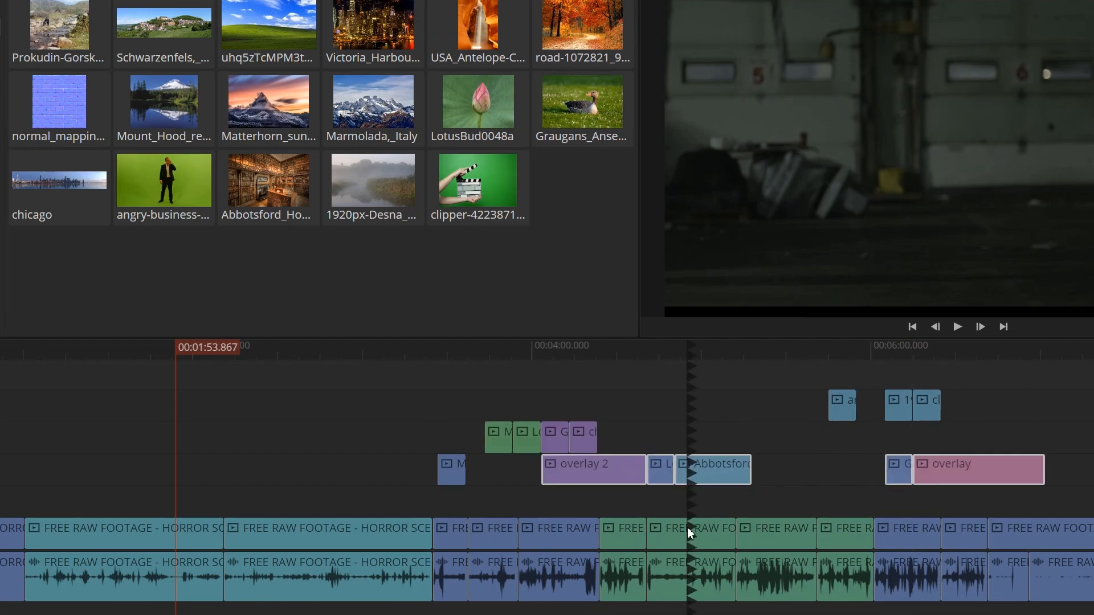
- Track-select all clips forward from the second green footage clip, add all clips backward from about 03:49, and clear the selection
shift+click(688, 528)
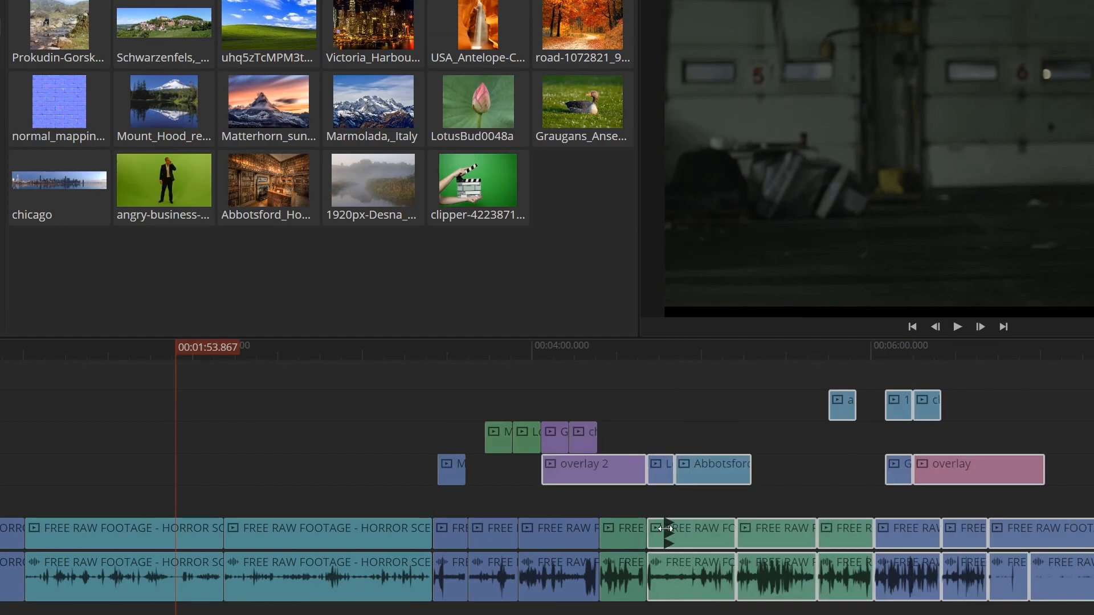
shift+click(502, 528)
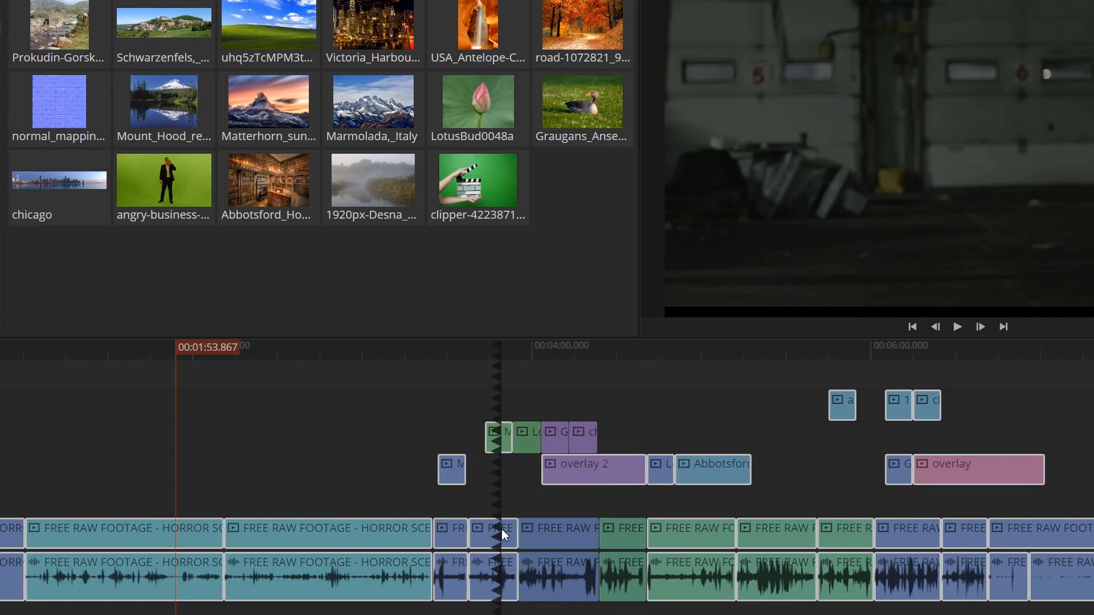
key(v)
click(762, 443)
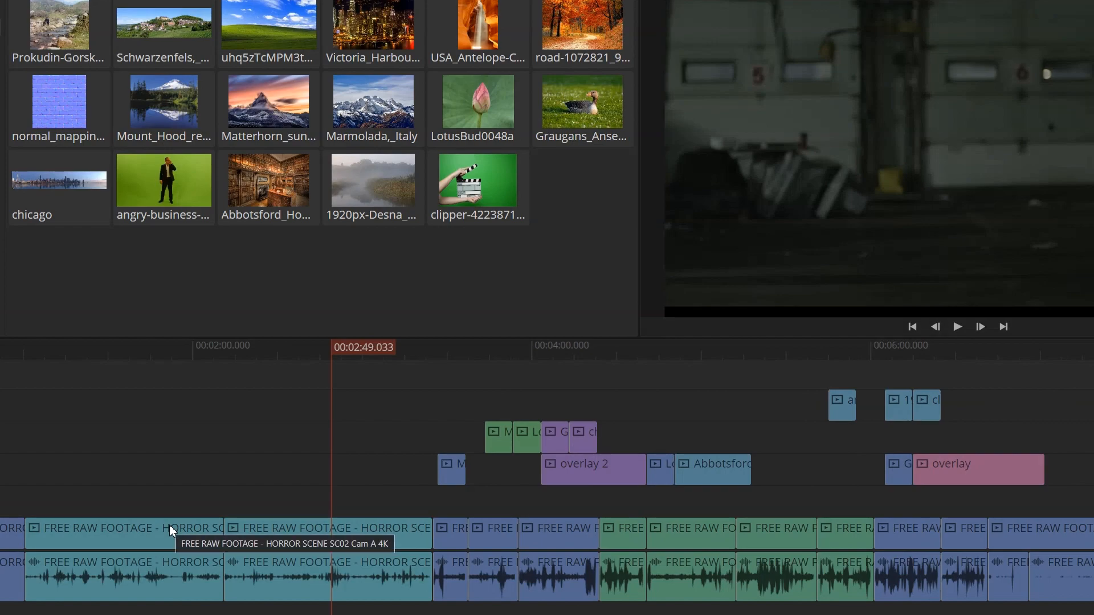
- Ripple-delete the last green footage clip across all tracks and undo the deletion
click(847, 529)
key(shift+Delete)
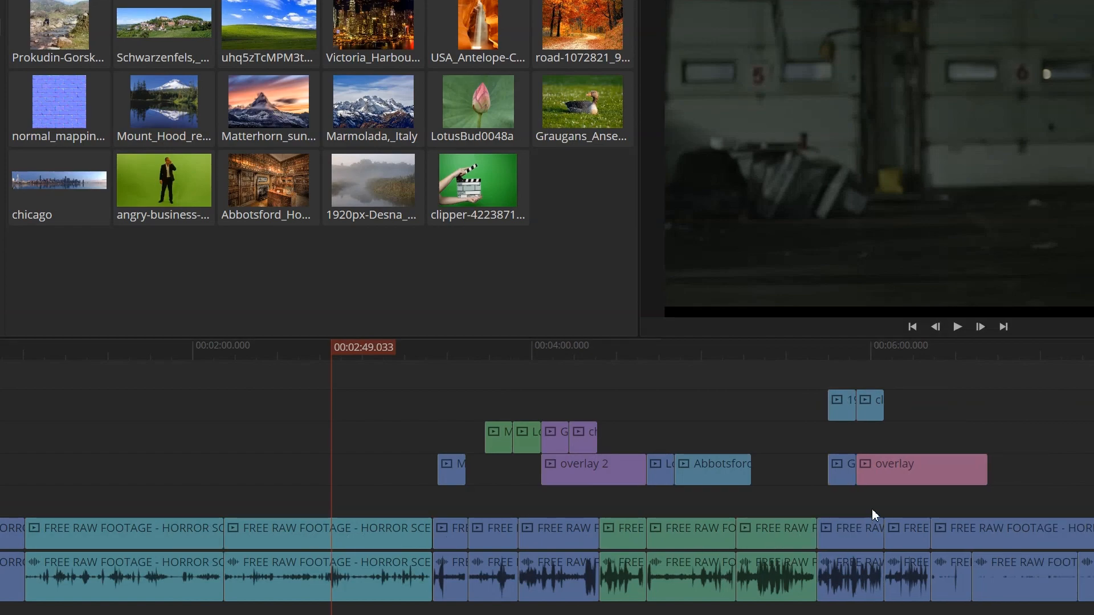
key(ctrl+z)
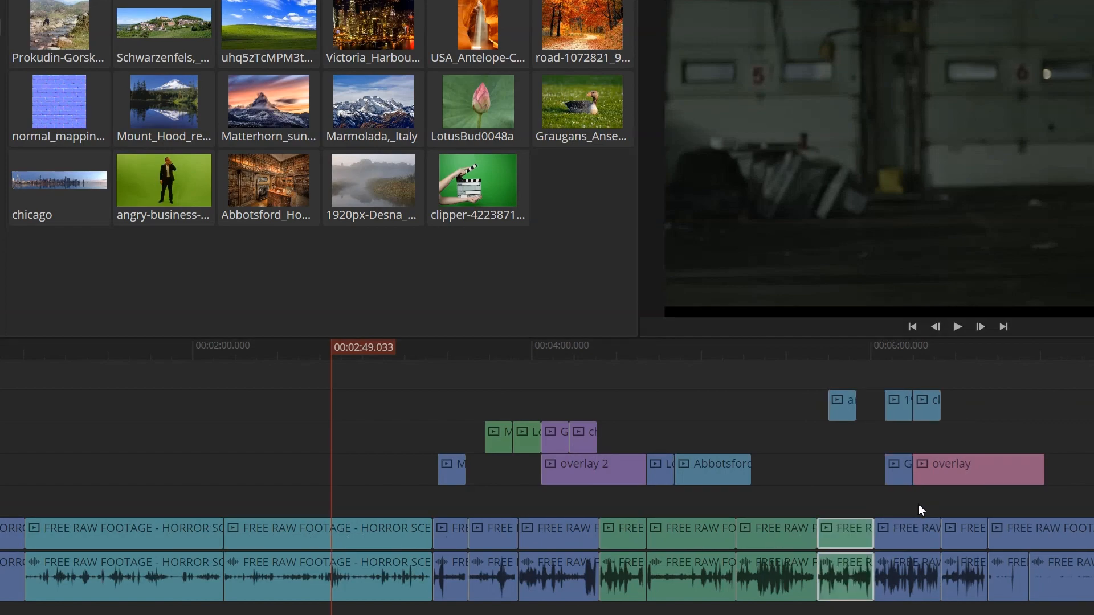
- Collapse-delete the blue footage clip just before the green ones and the purple Graugans clip above overlay 2
click(577, 538)
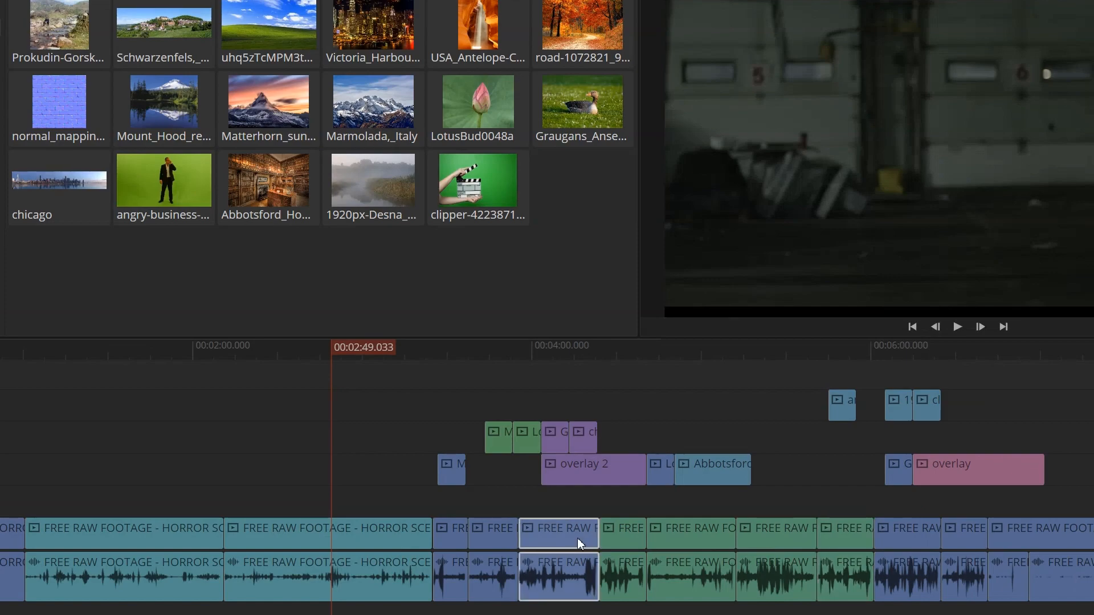
key(alt+Delete)
click(559, 440)
key(alt+Delete)
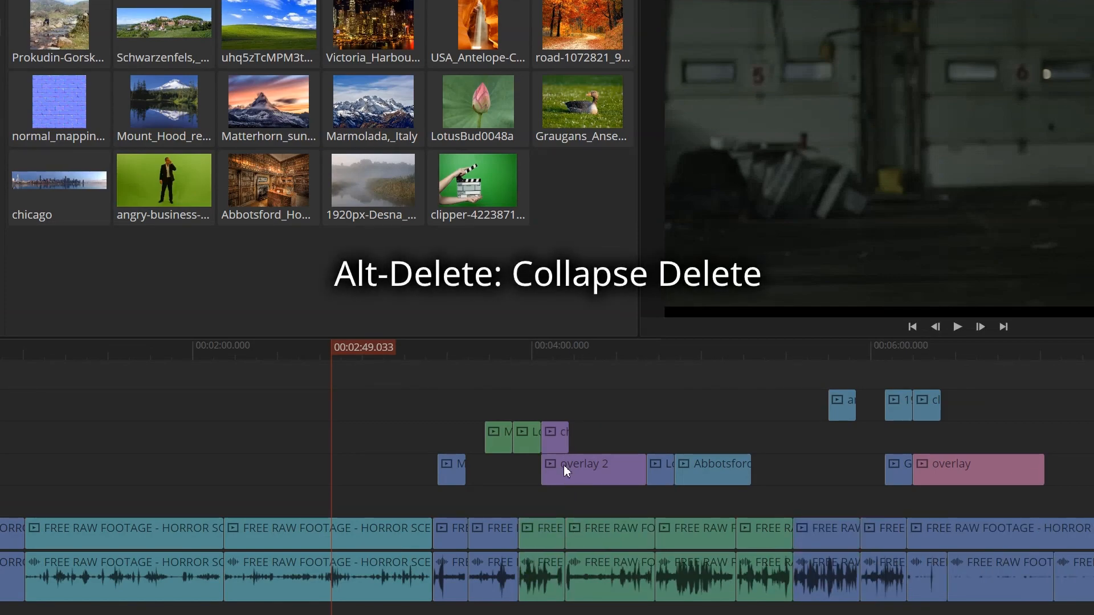
- Collapse-delete the overlay 2 clip, the blue Graugans clip before overlay, and the last green footage clip
click(597, 474)
key(alt+Delete)
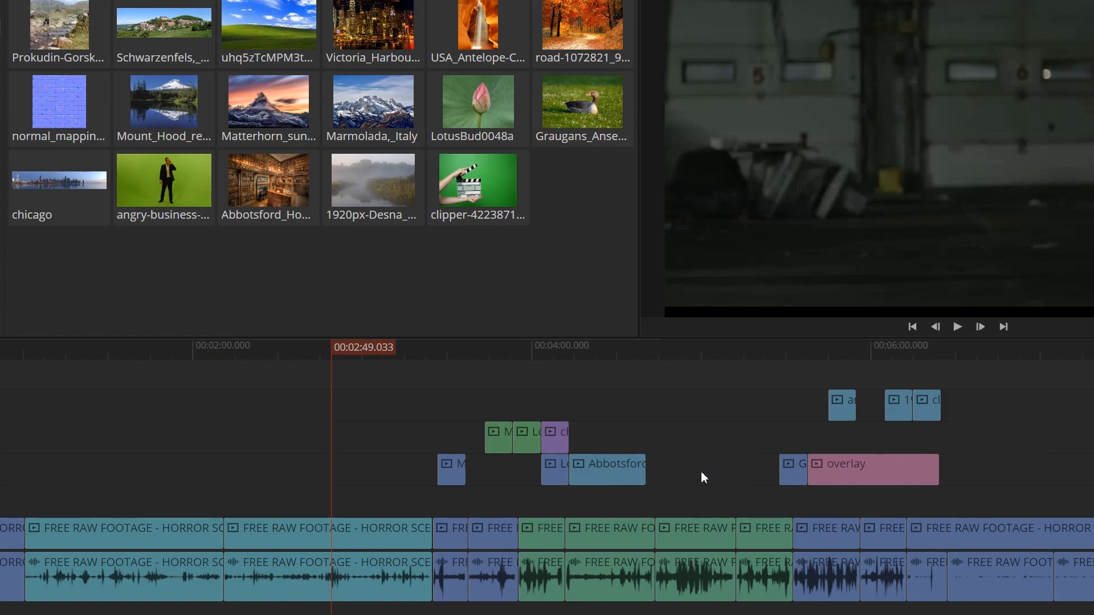
key(alt+Delete)
click(770, 527)
key(alt+Delete)
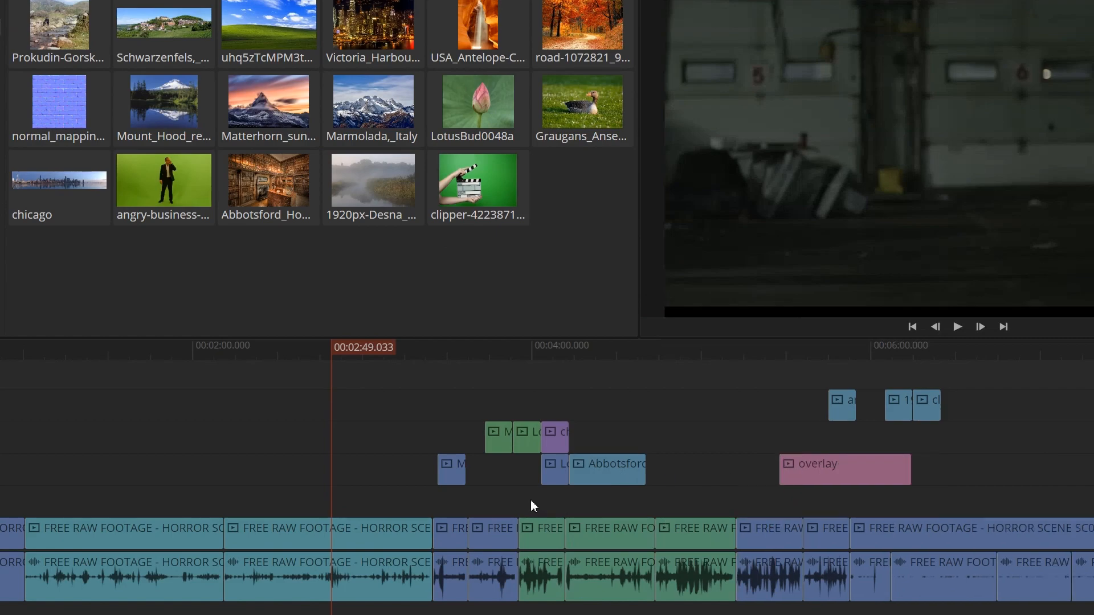
- Delete the gaps between clips on the lowest overlay track and the gap before the 1920px-Desna clip on the uppermost one, using gap selection
click(498, 475)
key(Delete)
key(g)
key(Delete)
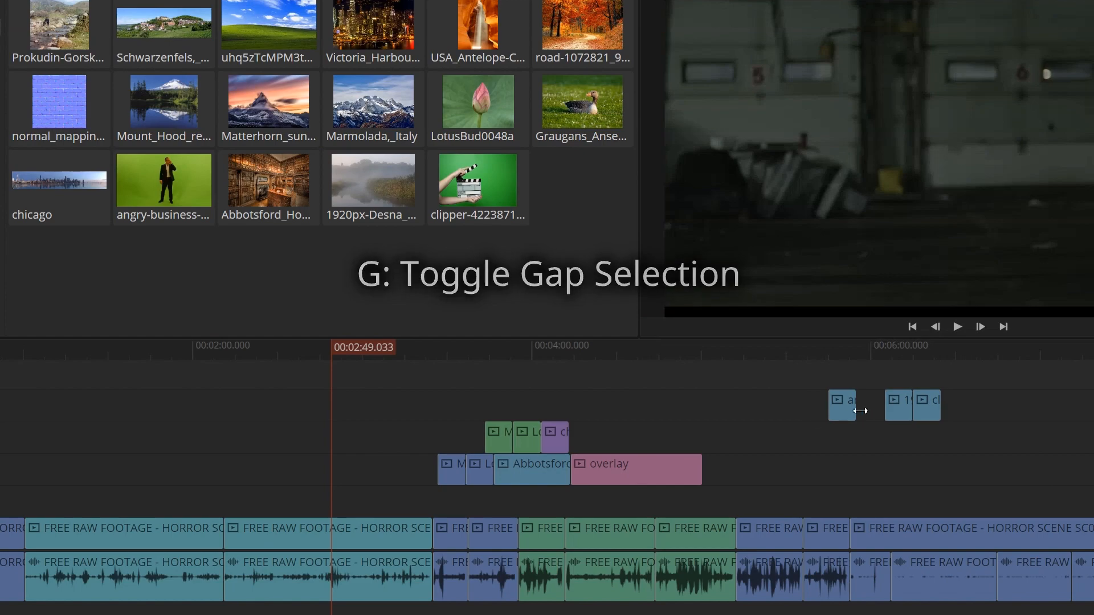
click(867, 409)
key(Delete)
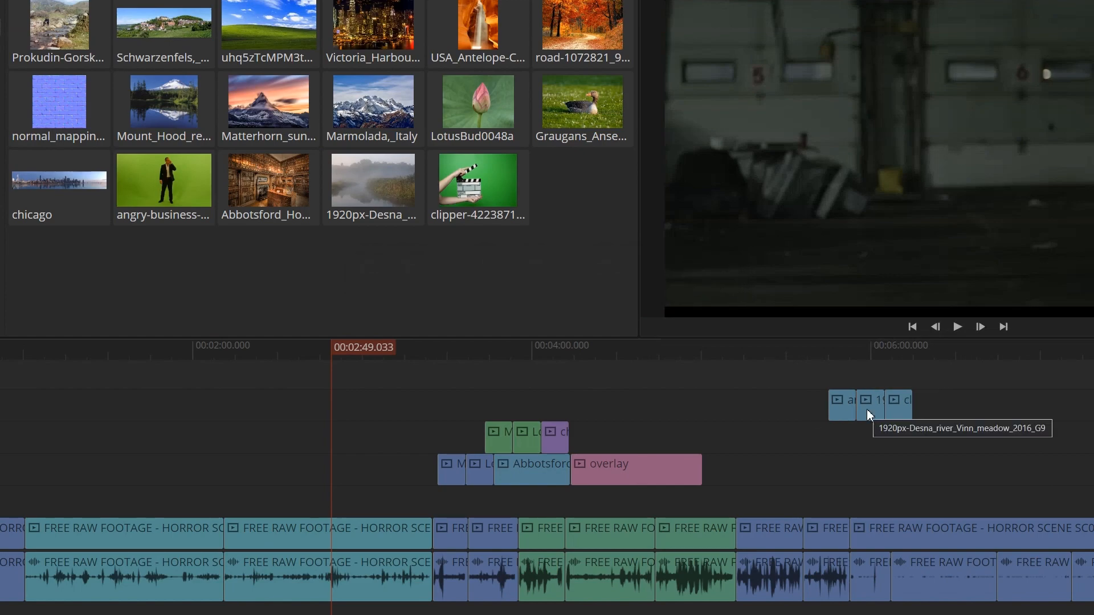